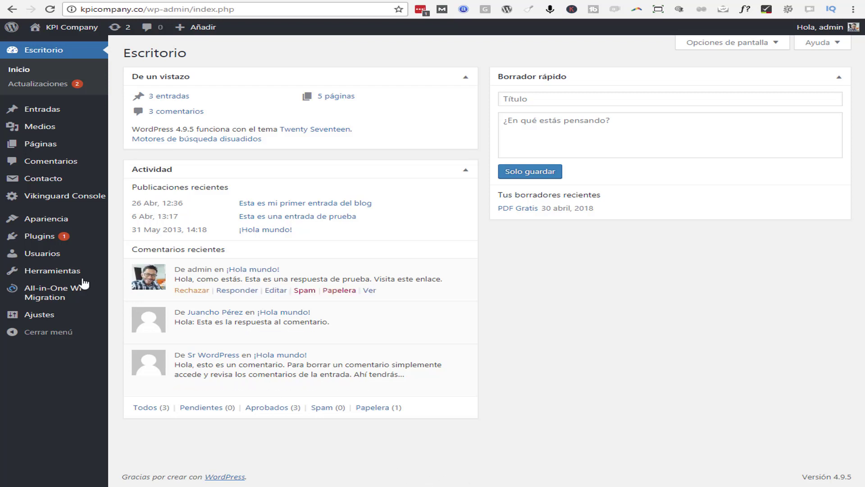
Look through your own profile, then open Todos los usuarios to list the single administrator
mouse_move(55, 259)
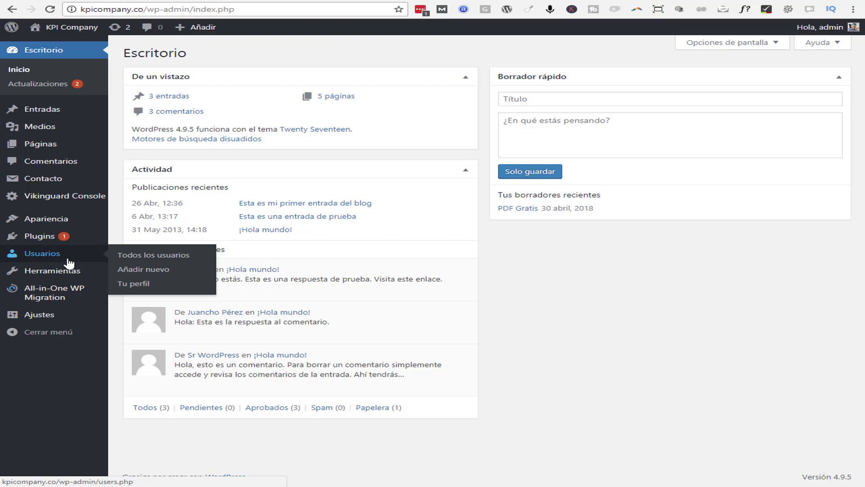
click(143, 286)
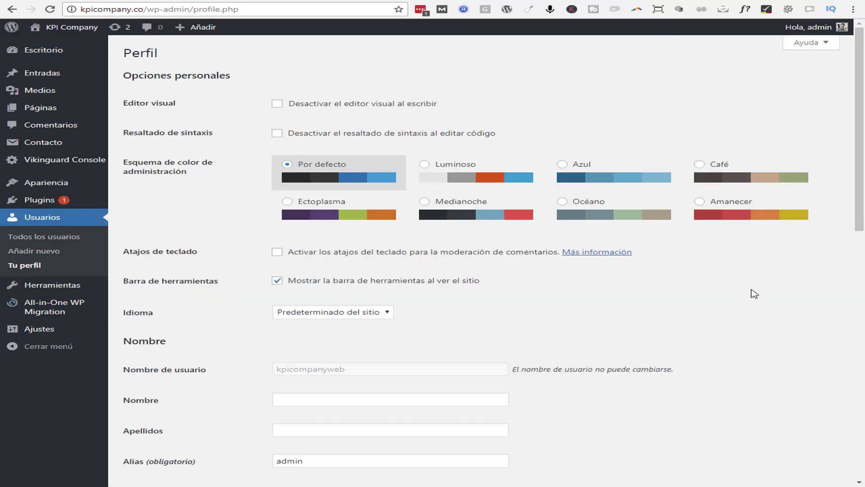
scroll(753, 293, down, 2)
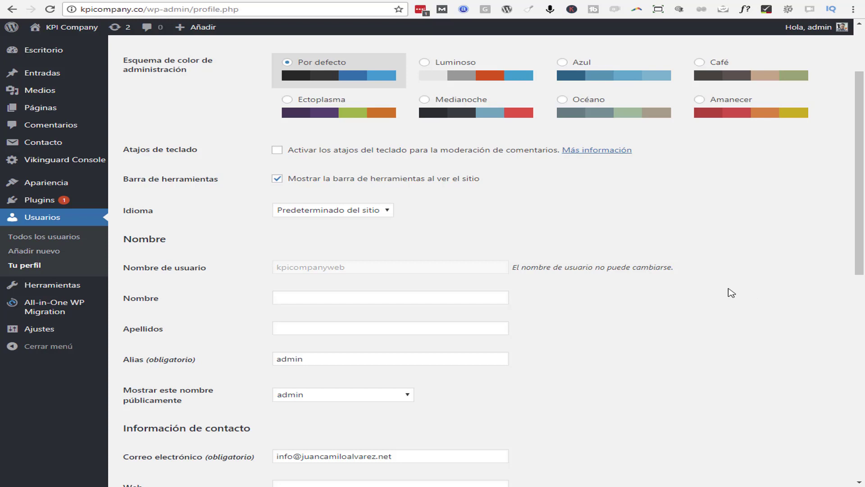
click(53, 240)
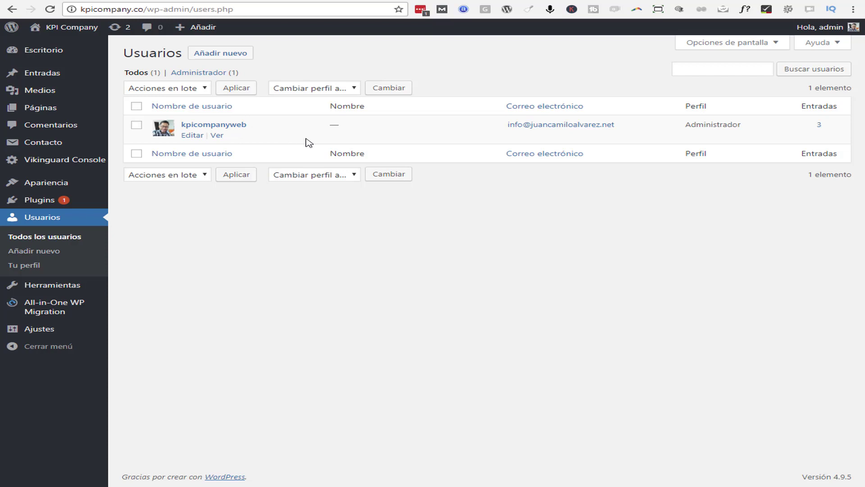
Go back to the Tu perfil page under Usuarios
click(27, 267)
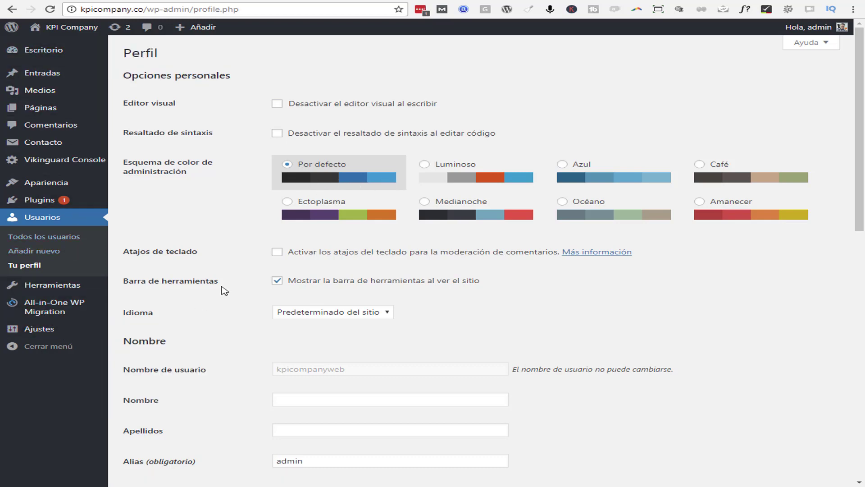
Preview Luminoso, Azul, Café, Ectoplasma, Océano and Amanecer schemes, then settle on Medianoche
click(424, 165)
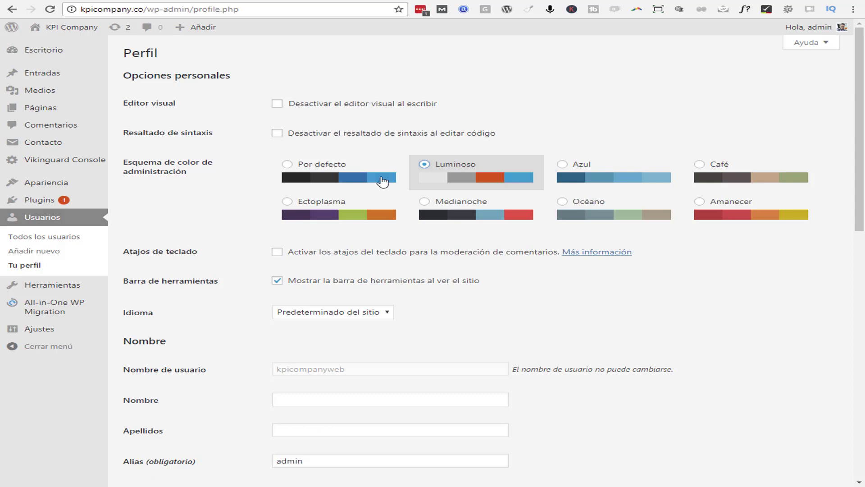
click(563, 165)
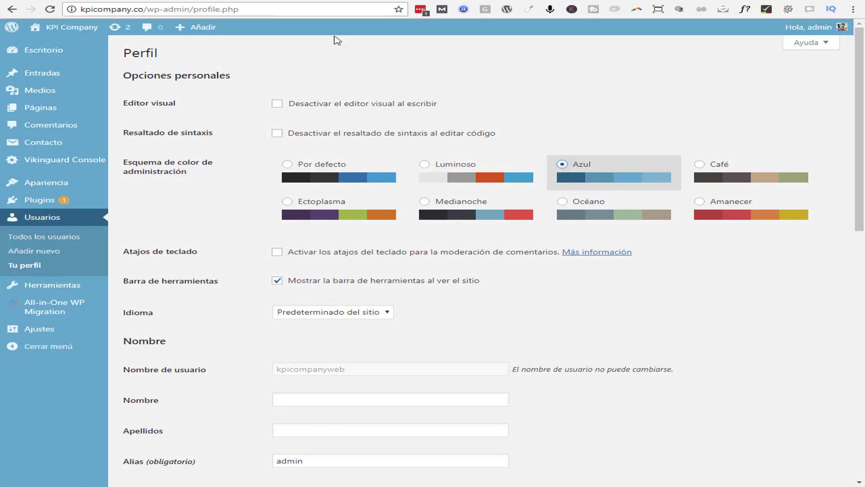
click(698, 165)
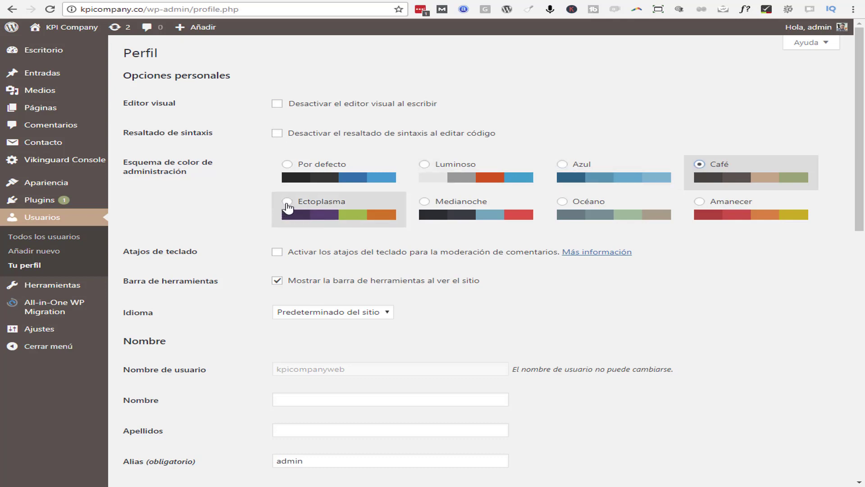
click(287, 202)
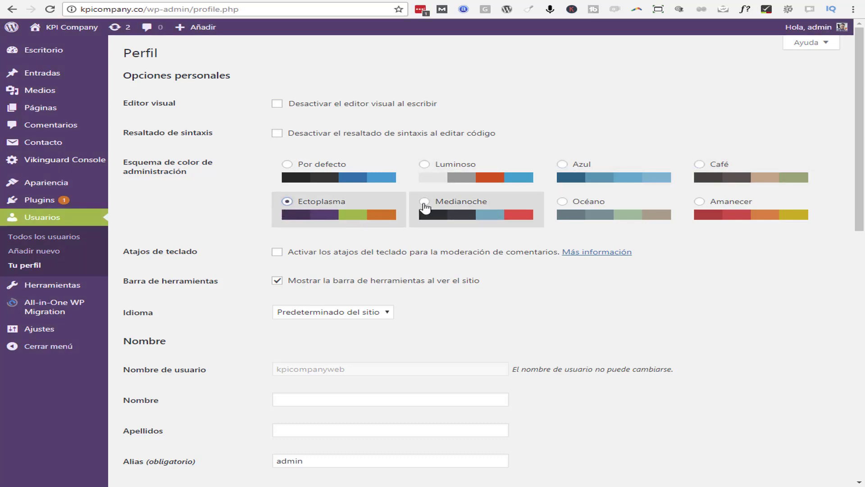
click(425, 202)
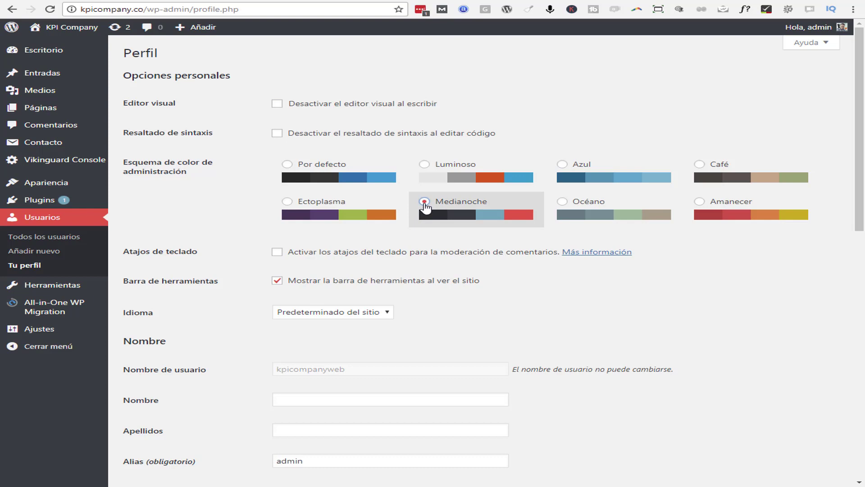
click(562, 202)
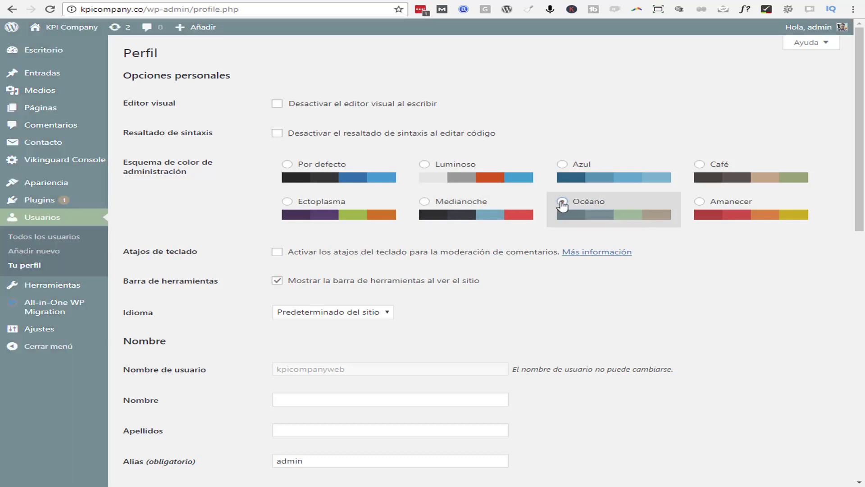
click(700, 202)
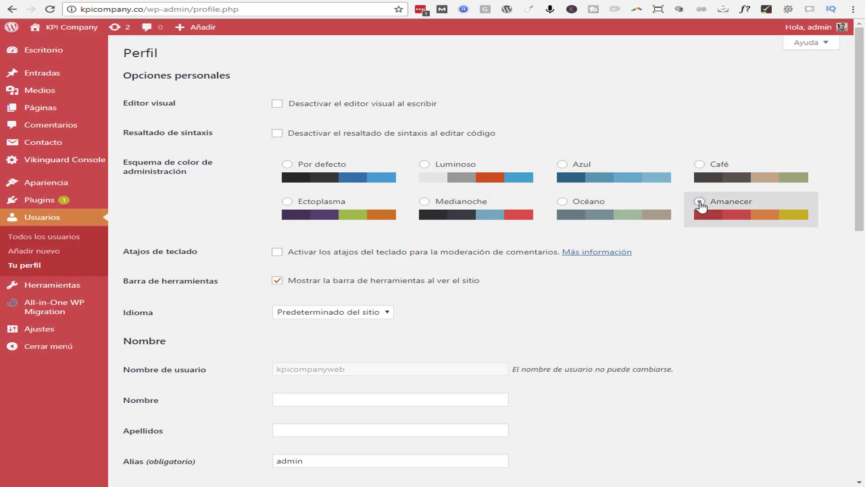
click(424, 202)
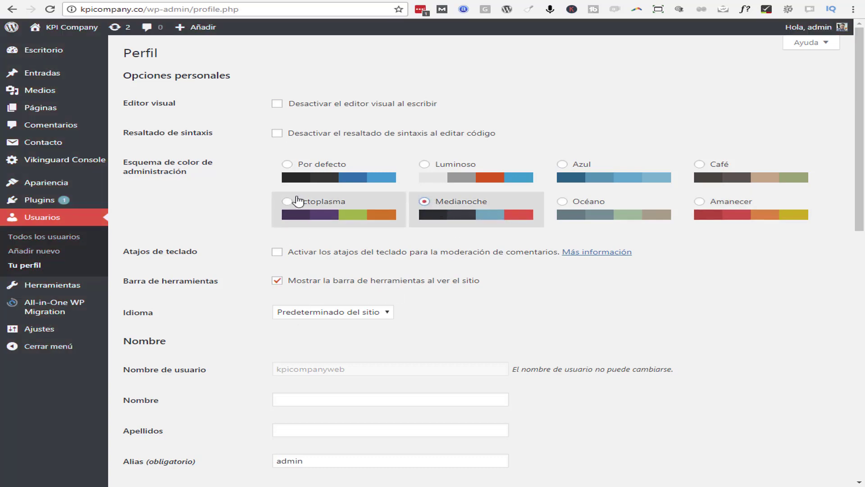
click(291, 166)
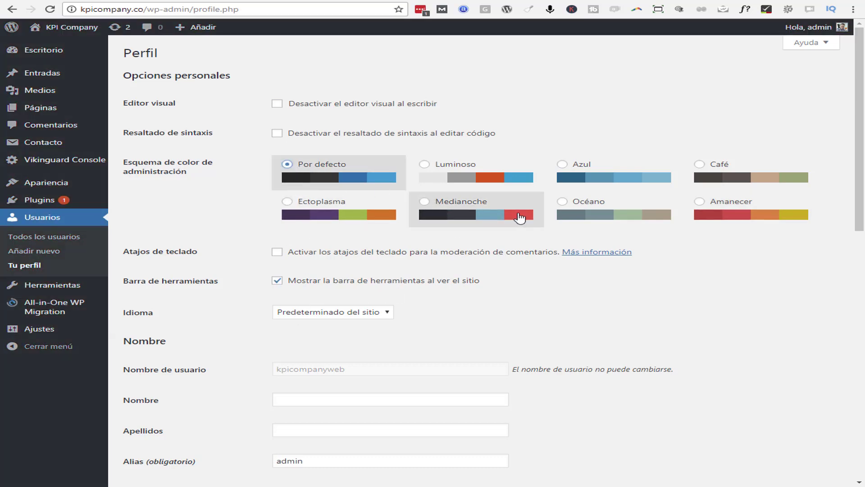
click(424, 203)
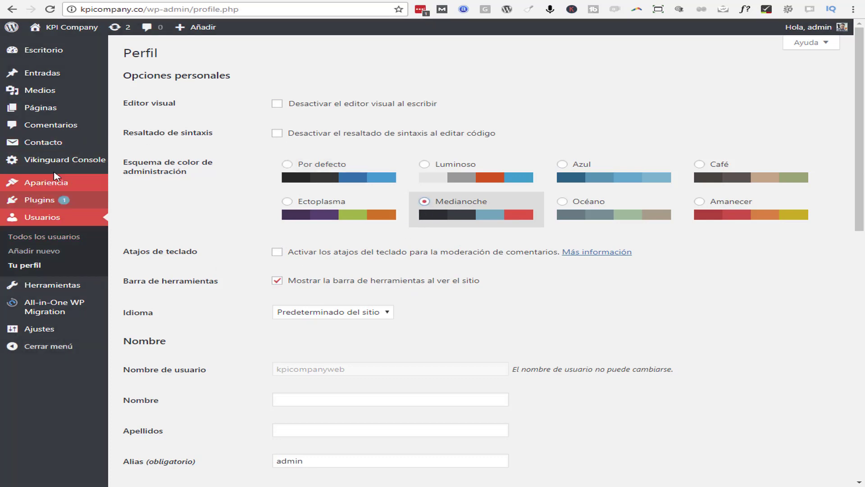
mouse_move(62, 111)
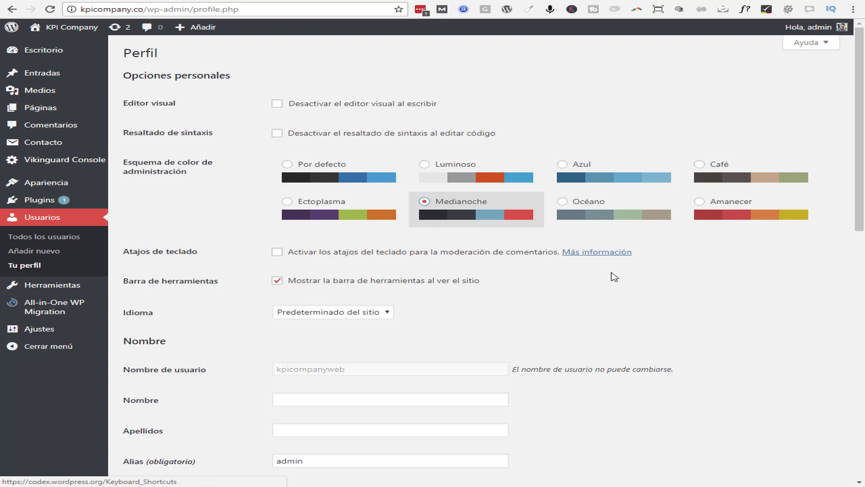
Fill in the profile's first and last name using the autofill suggestions
scroll(610, 276, down, 3)
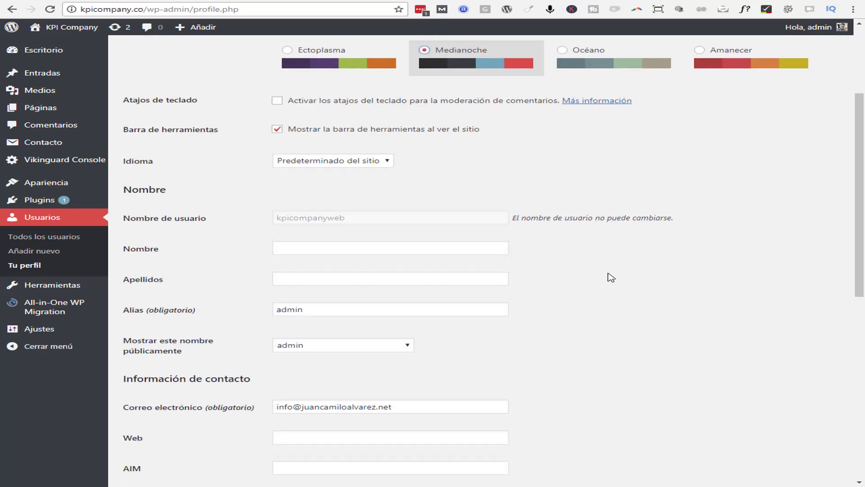
scroll(611, 277, up, 3)
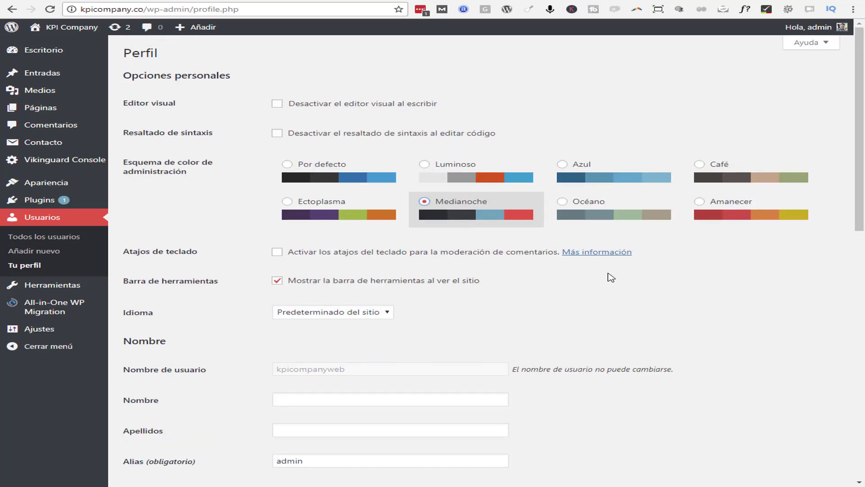
scroll(610, 278, down, 3)
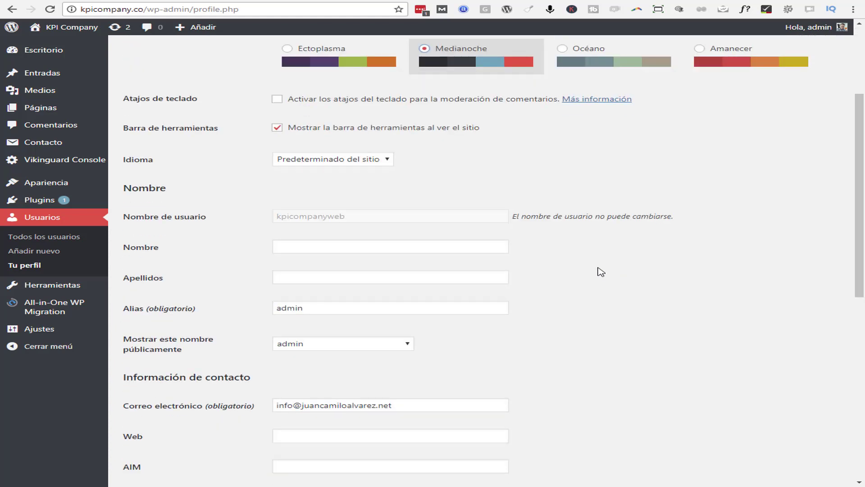
scroll(600, 271, down, 1)
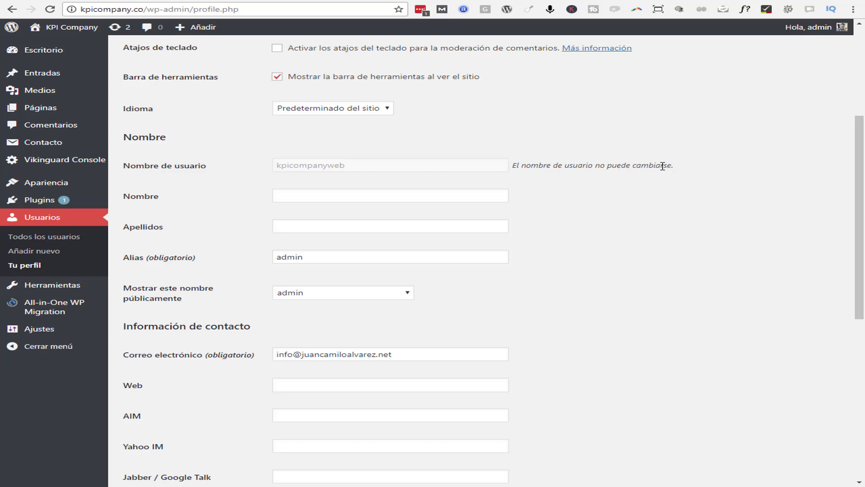
click(307, 197)
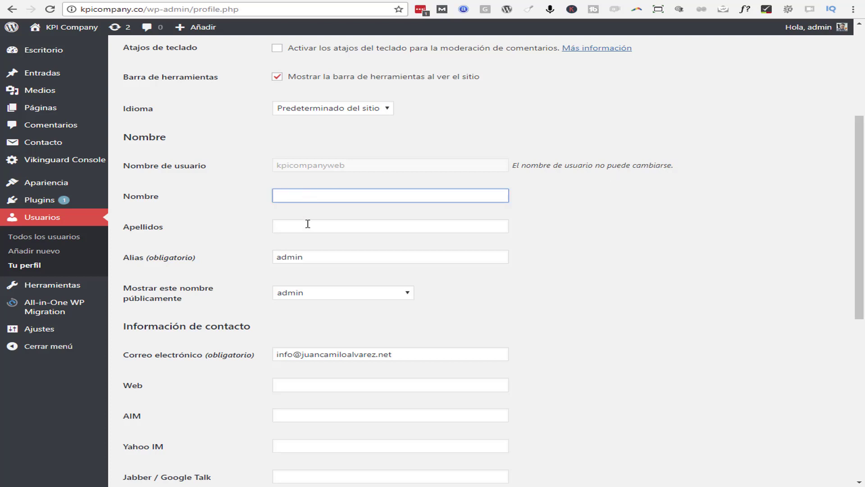
text(Juan Camilo)
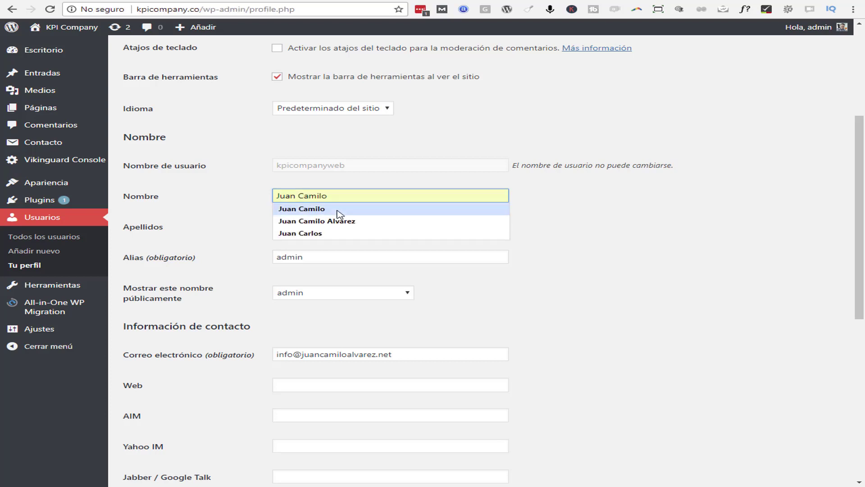
click(339, 212)
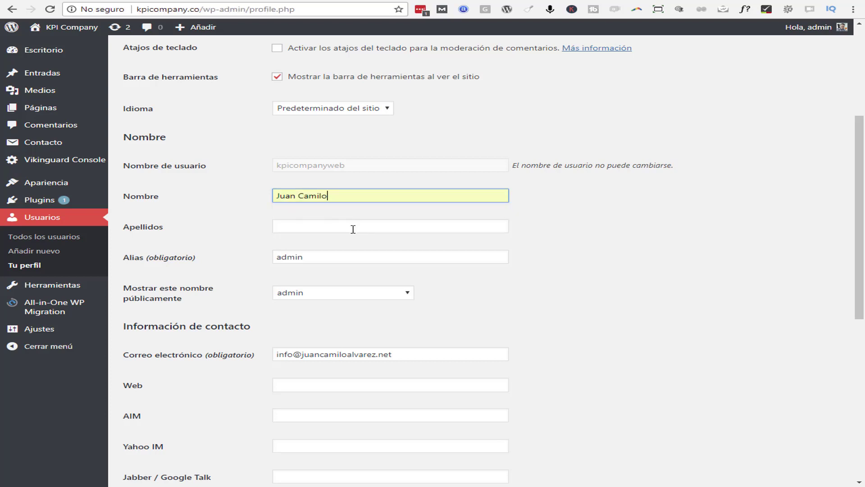
click(352, 228)
click(325, 242)
click(607, 241)
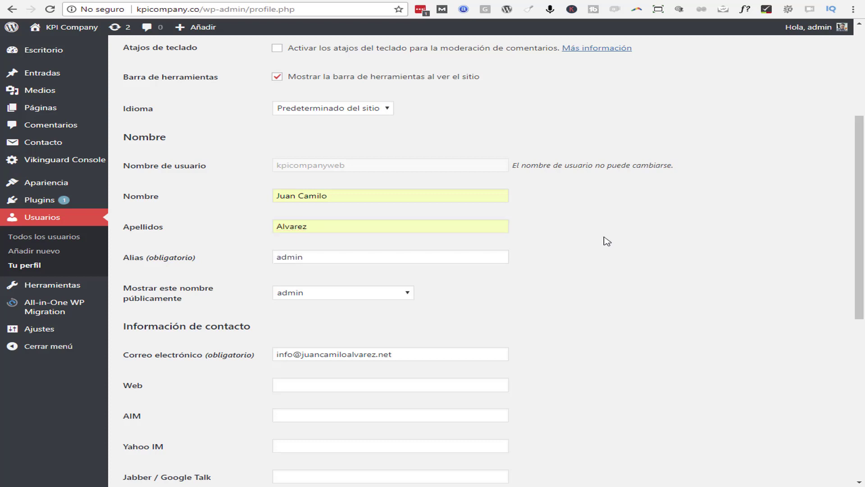
Replace the nickname with the user's full name and choose the full name as public display name
double_click(324, 259)
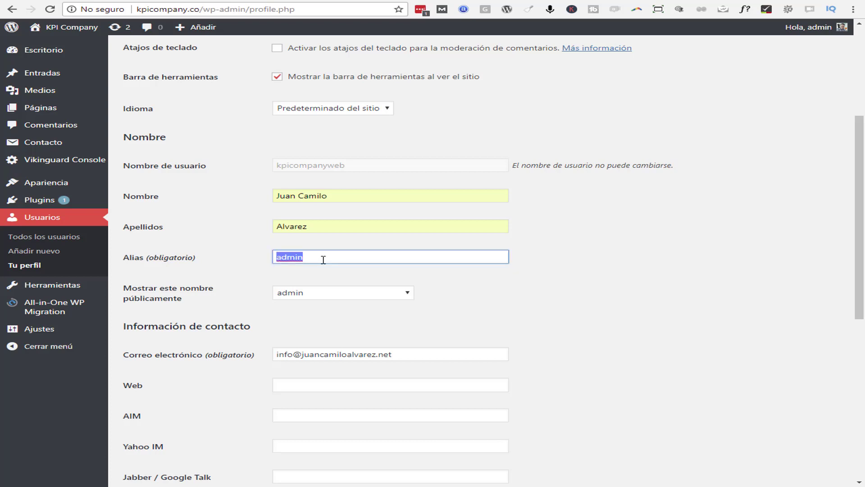
key(BackSpace)
text(Juan Camilo Alvarez)
click(607, 255)
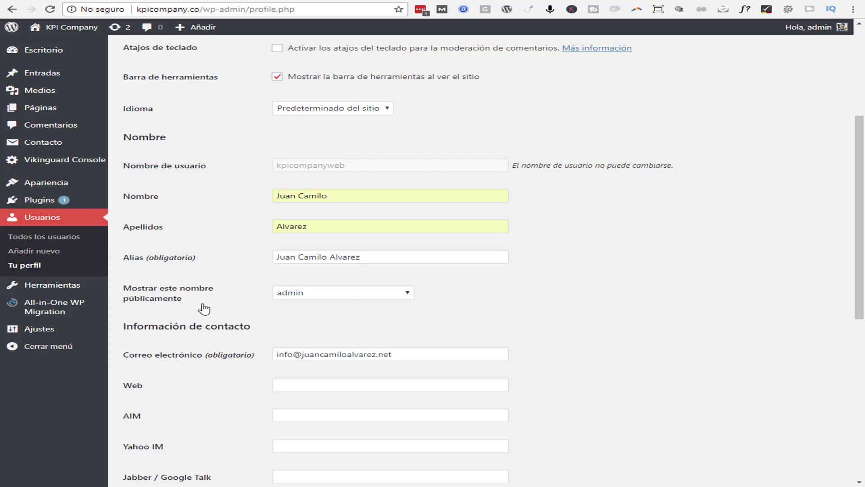
click(367, 295)
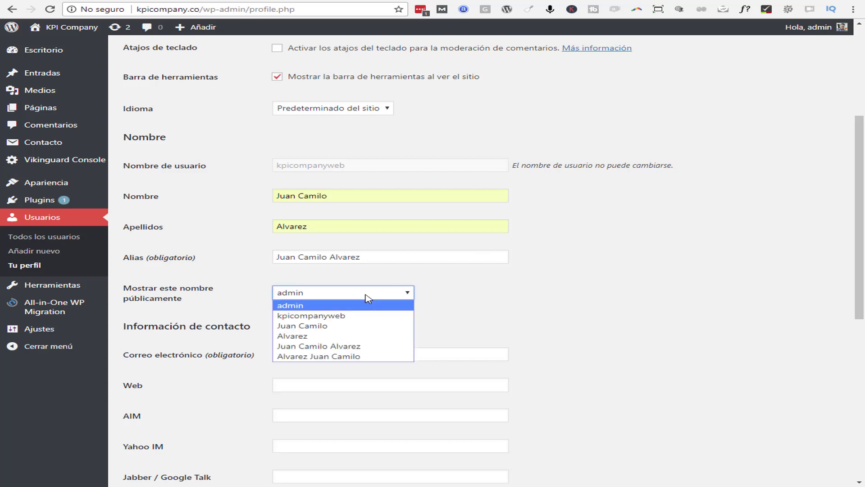
click(369, 296)
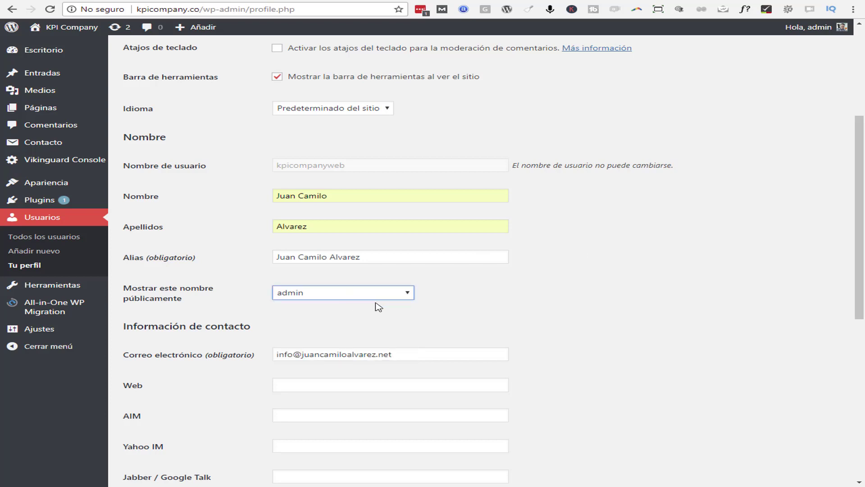
click(355, 297)
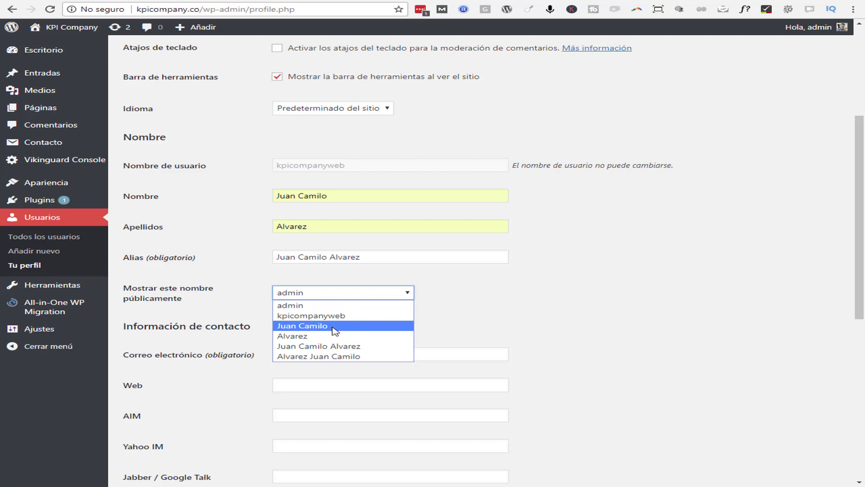
click(325, 346)
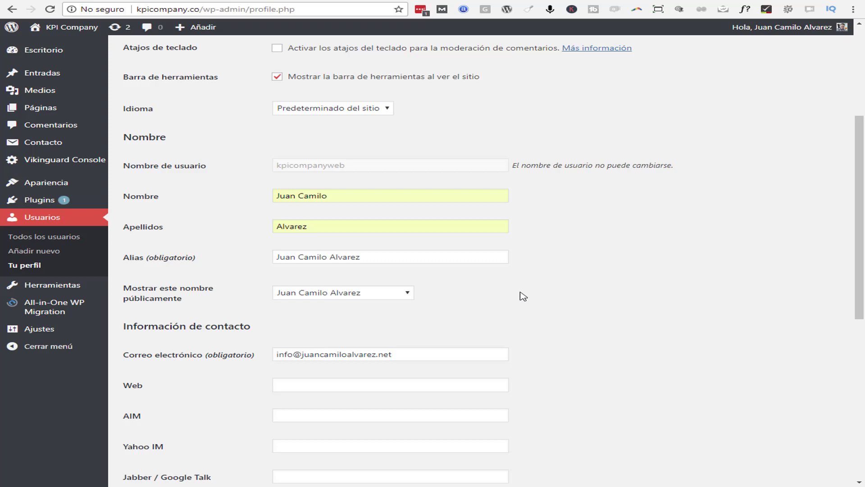
Focus the profile's e-mail field, then scroll the personal blog article to its author box
scroll(523, 296, down, 1)
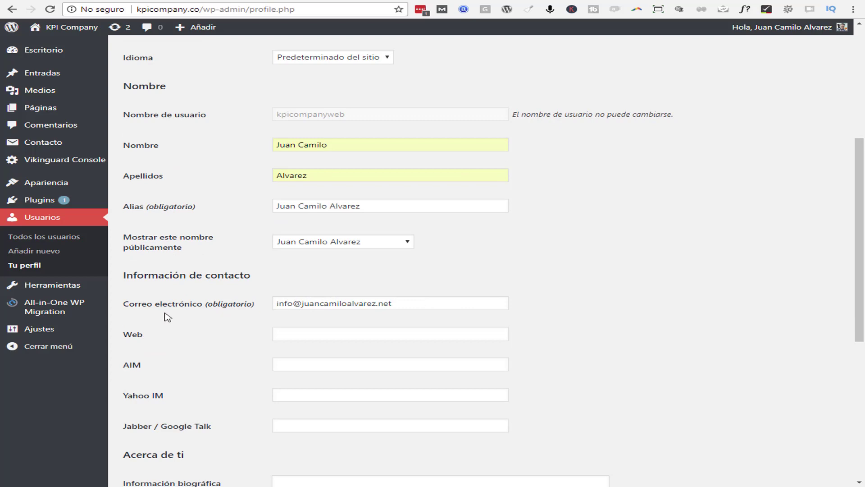
click(437, 304)
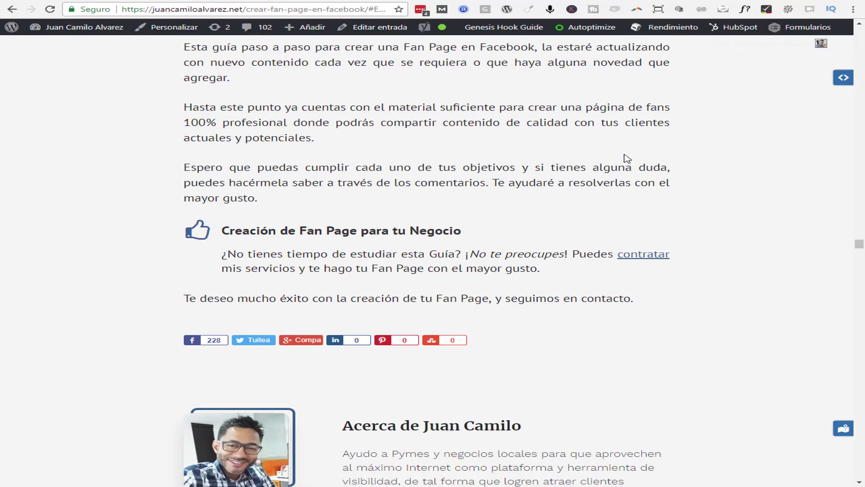
scroll(169, 297, down, 3)
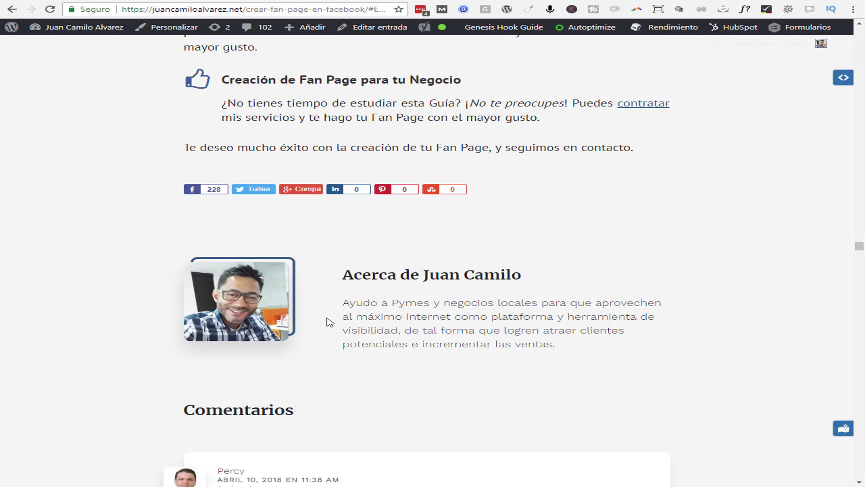
scroll(606, 329, down, 3)
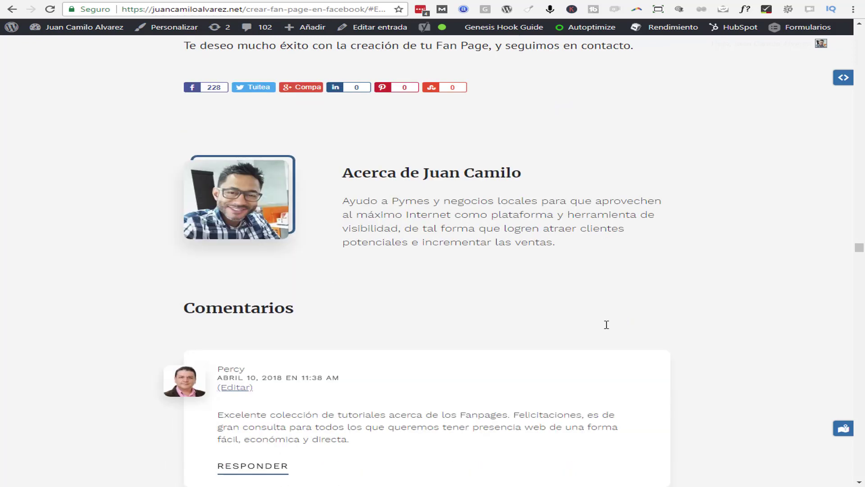
scroll(608, 328, down, 1)
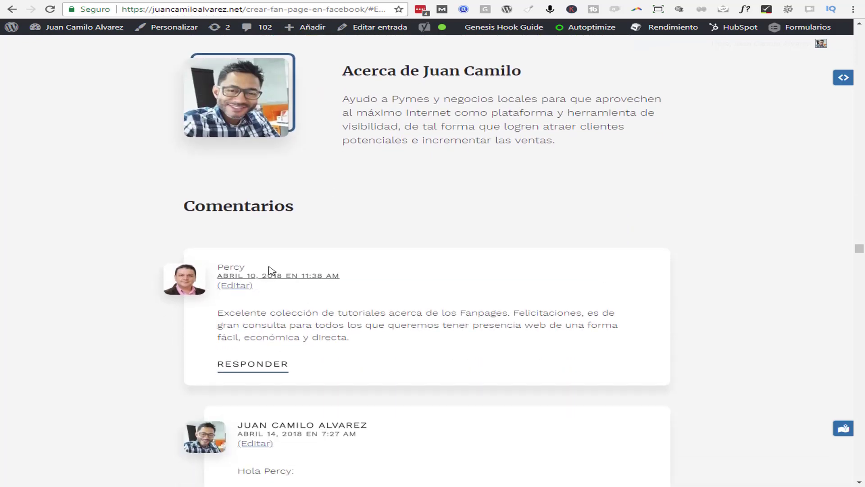
scroll(191, 279, down, 5)
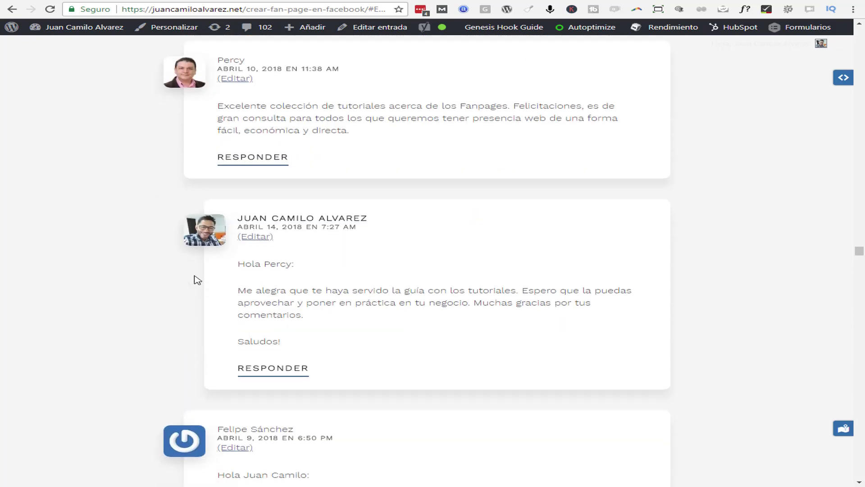
scroll(199, 278, down, 1)
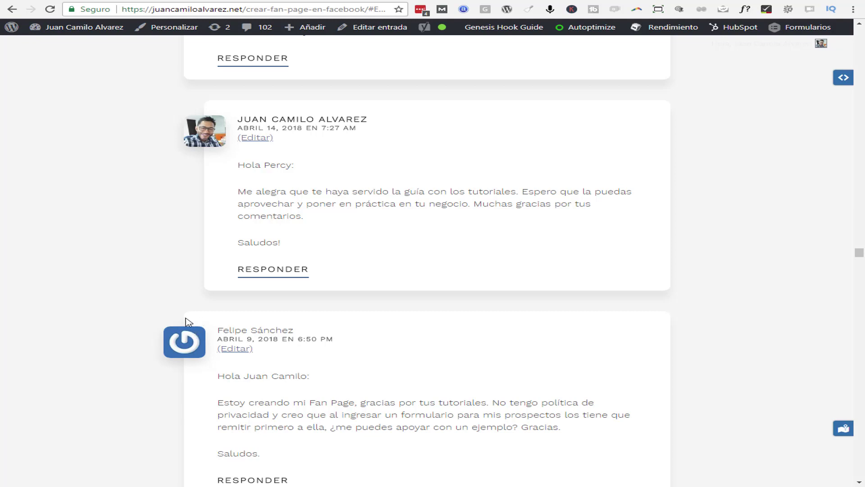
scroll(185, 315, down, 1)
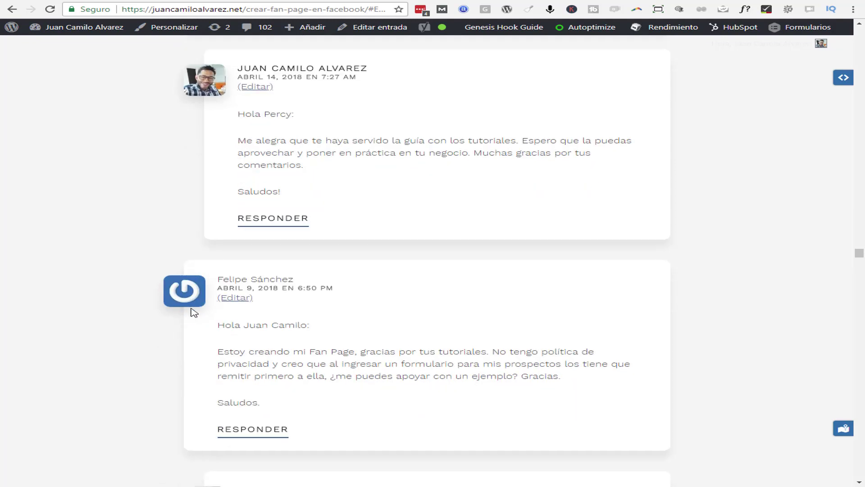
scroll(185, 299, down, 4)
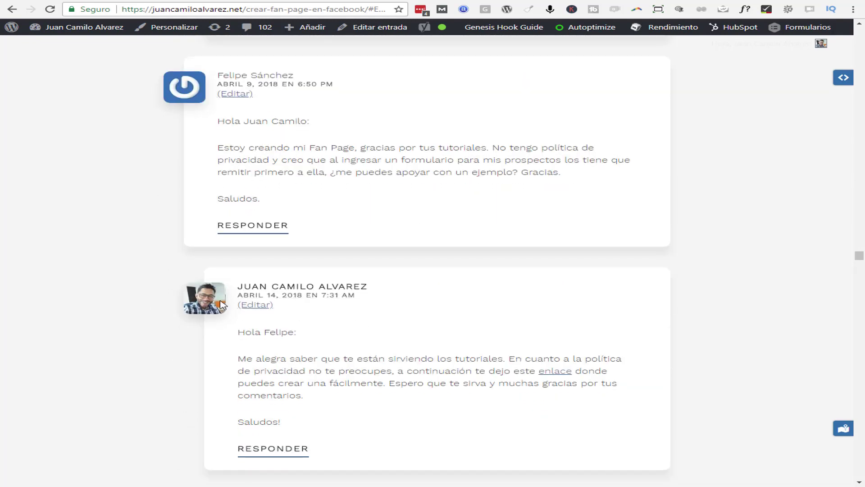
scroll(221, 305, down, 5)
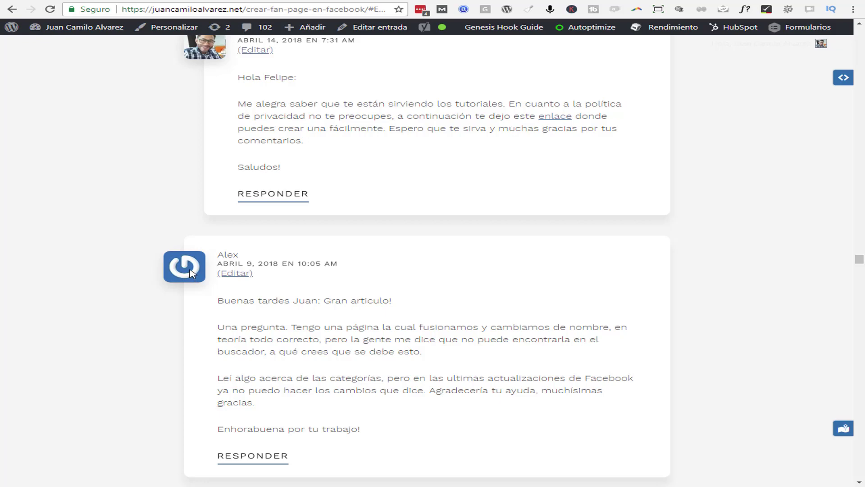
scroll(189, 272, down, 15)
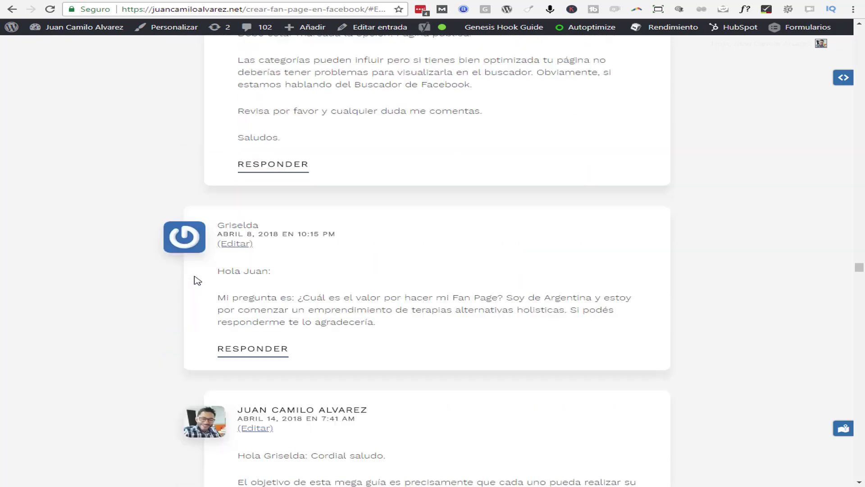
scroll(198, 280, down, 18)
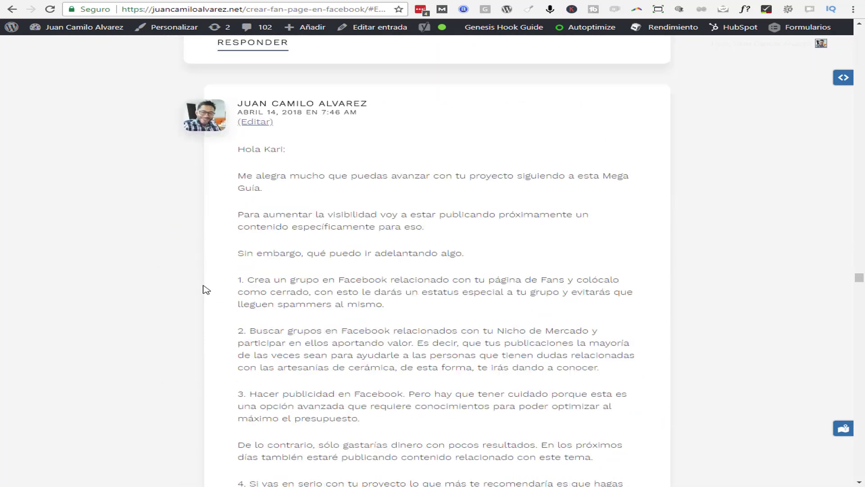
scroll(203, 289, down, 16)
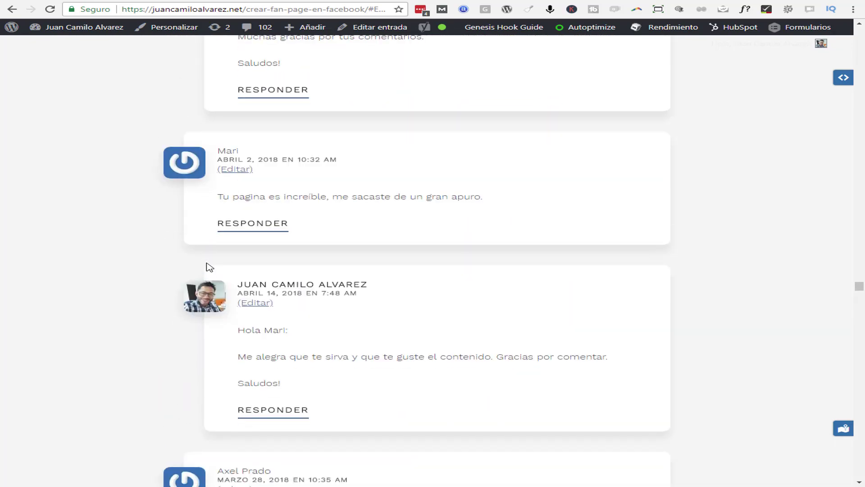
scroll(208, 270, down, 14)
scroll(602, 306, up, 8)
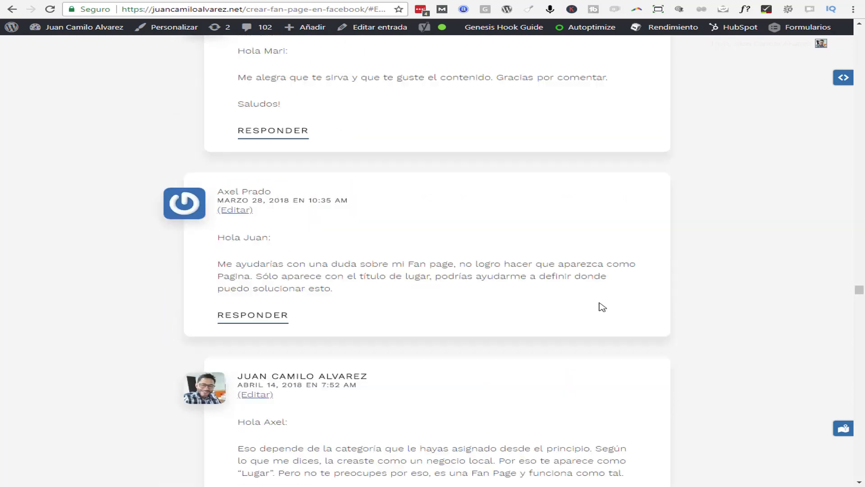
drag(860, 289, 859, 246)
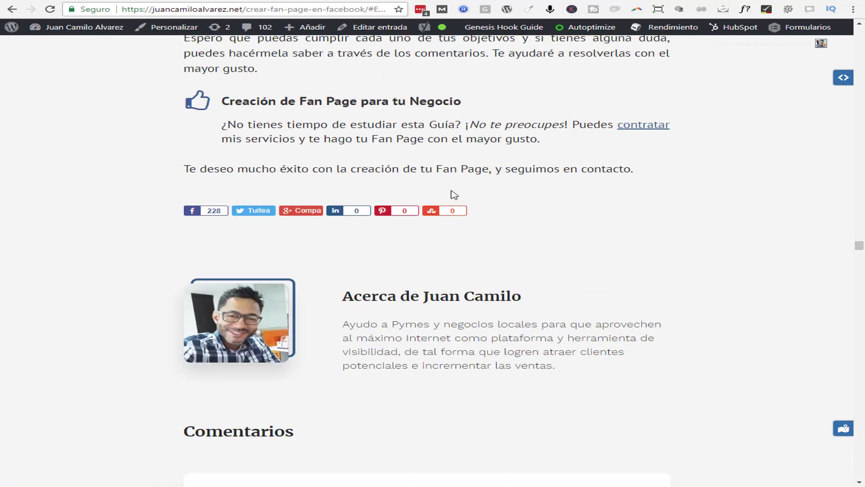
Open the personal site's profile, then reach the KPI Company Web and AIM contact fields
click(638, 4)
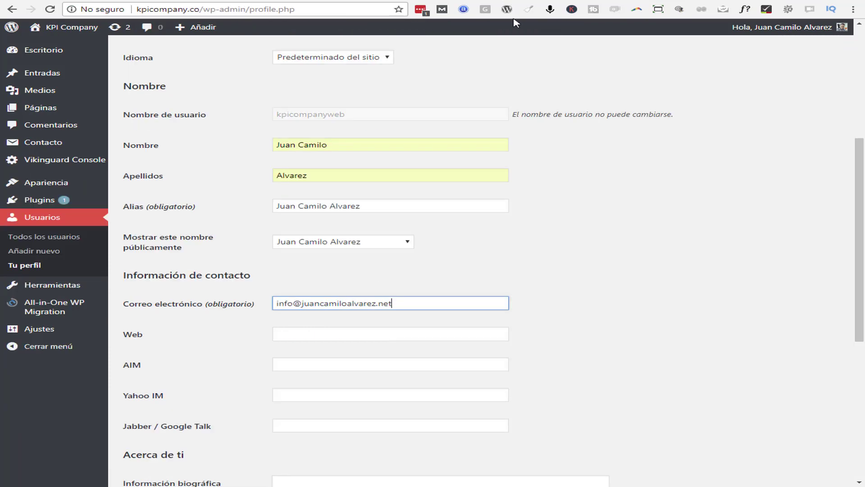
scroll(606, 214, down, 3)
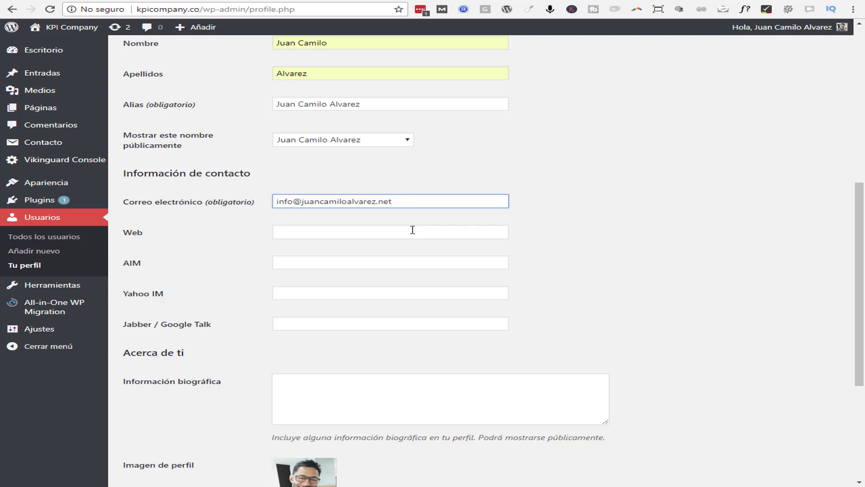
scroll(411, 230, down, 1)
click(339, 182)
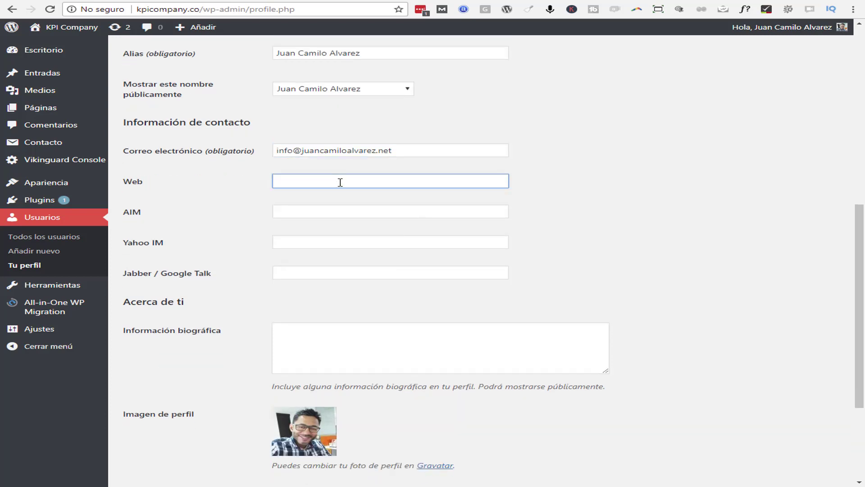
click(313, 212)
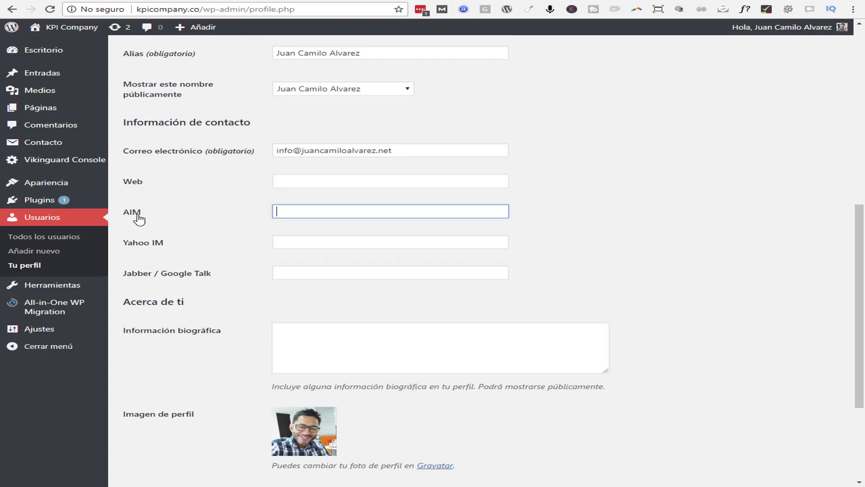
click(312, 212)
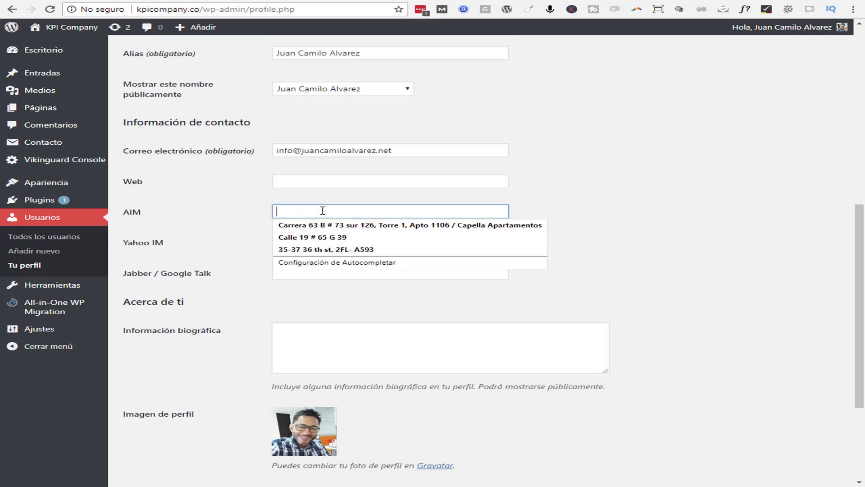
click(623, 196)
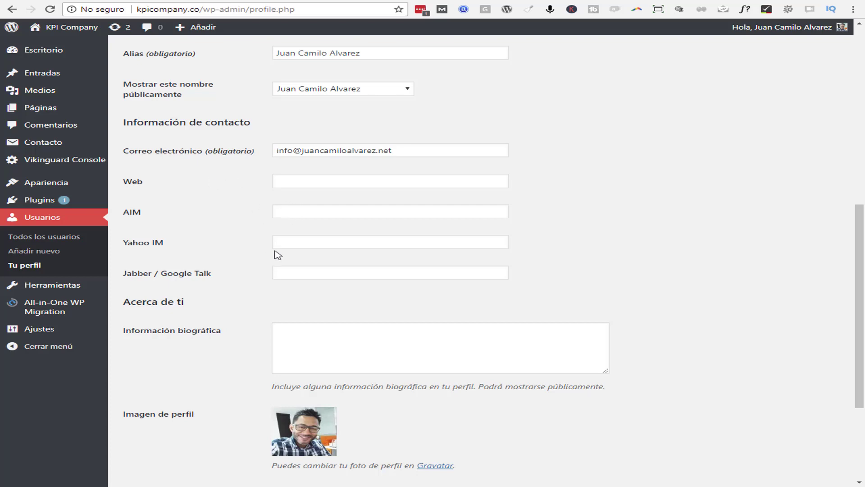
Enter kpicompany.co as the profile's website, then focus the Información biográfica box
click(300, 180)
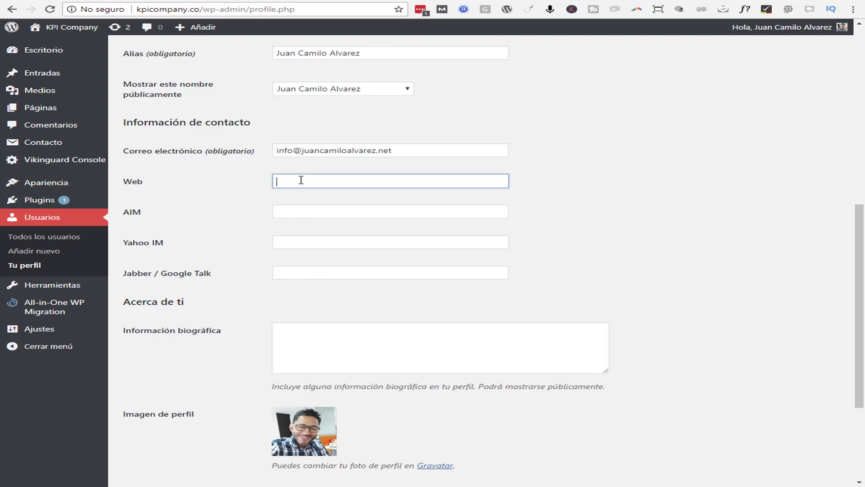
text(kpu)
text(compan)
text(y.c)
text(o)
click(622, 201)
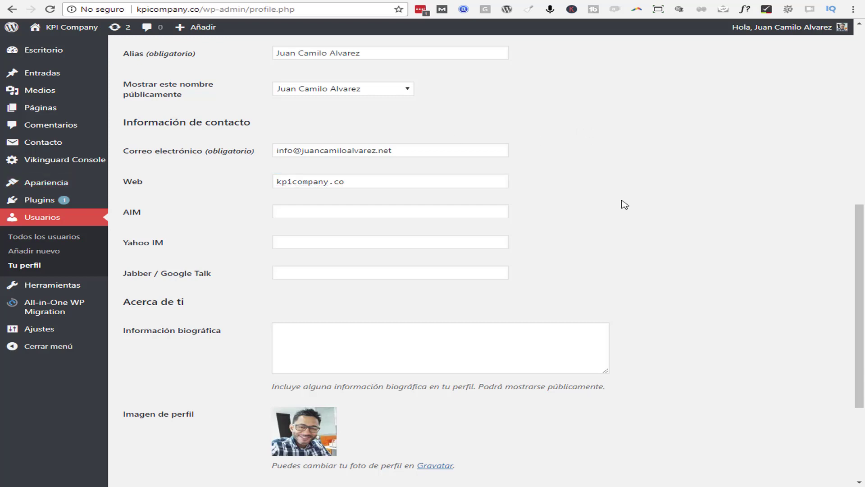
scroll(622, 205, down, 2)
click(311, 232)
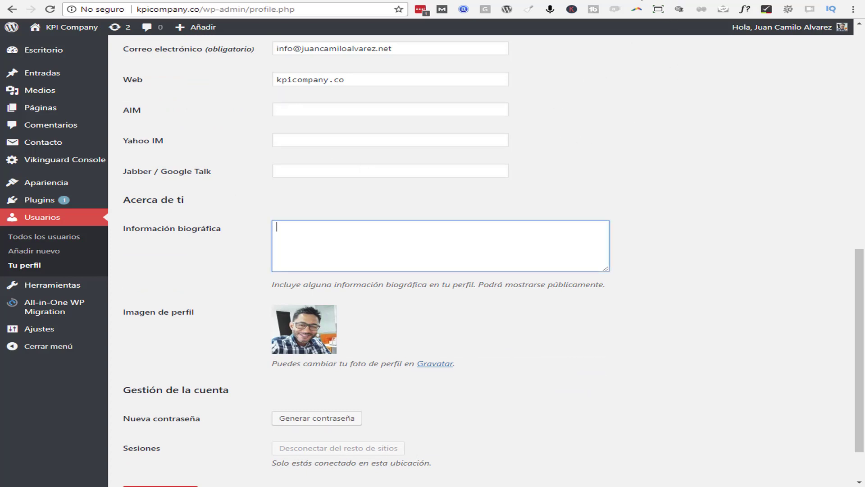
key(ctrl+Tab)
scroll(604, 149, down, 2)
scroll(604, 147, down, 3)
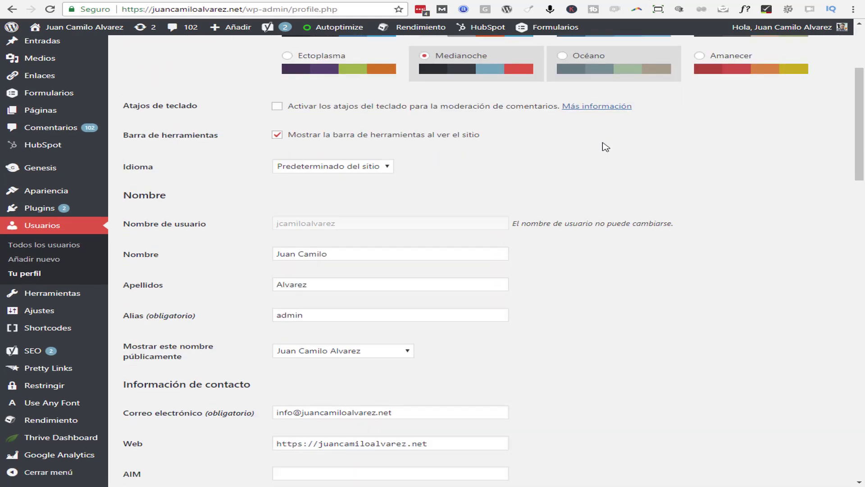
scroll(496, 158, down, 1)
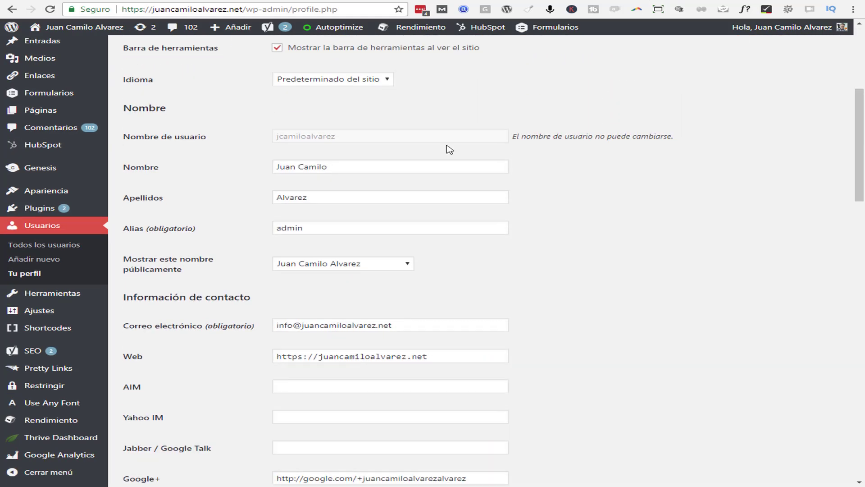
scroll(351, 209, down, 1)
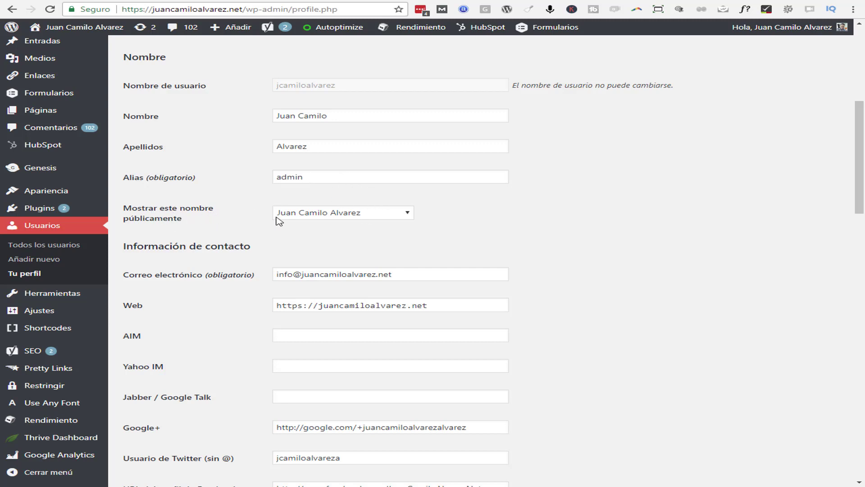
click(372, 216)
click(357, 213)
scroll(448, 221, down, 2)
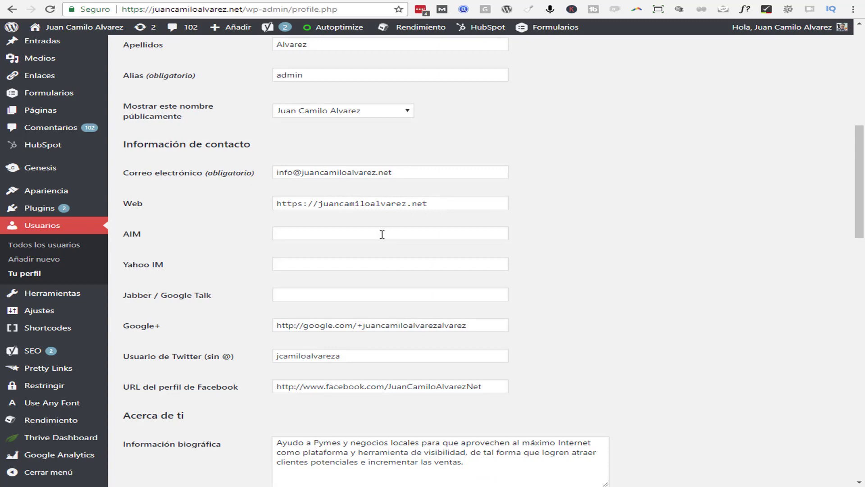
scroll(501, 253, down, 2)
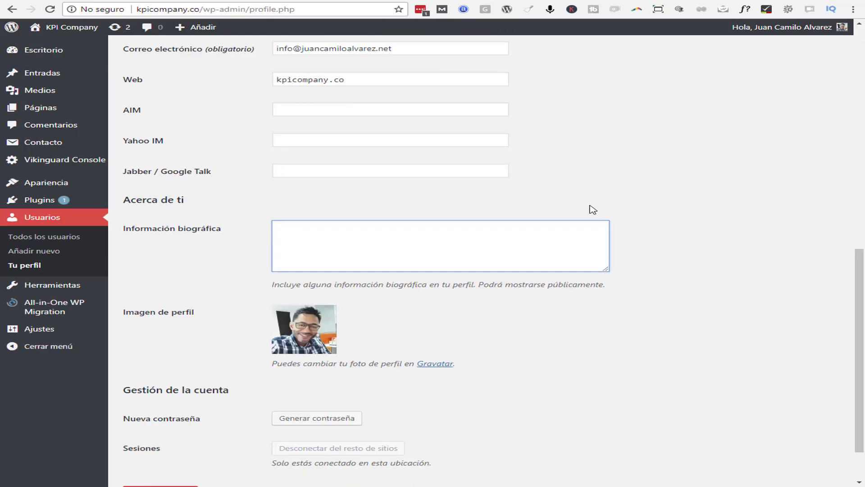
scroll(597, 207, down, 1)
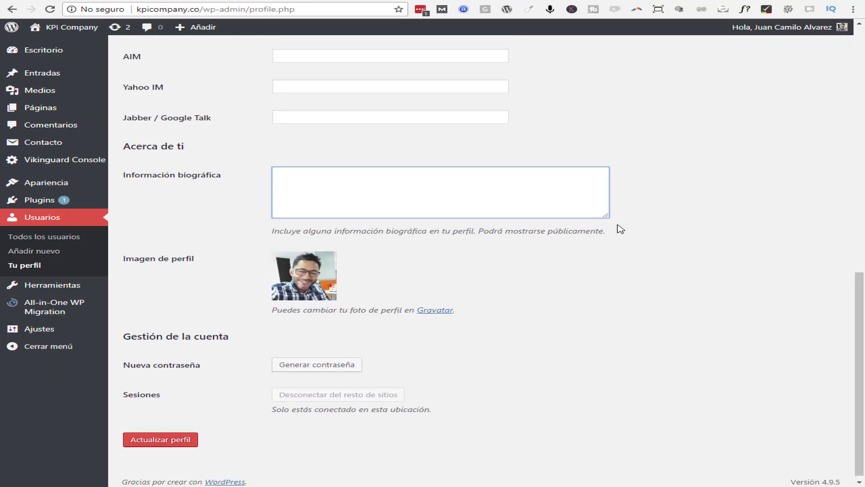
scroll(619, 228, up, 2)
scroll(617, 228, down, 1)
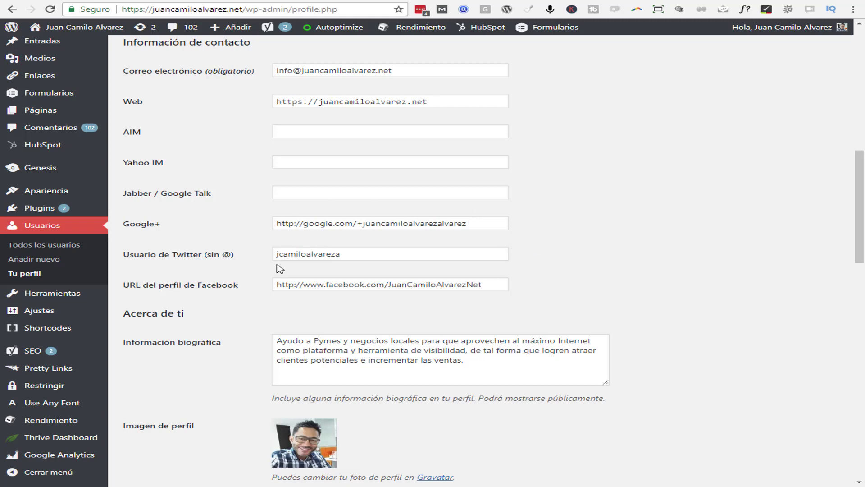
Copy the personal site's biography into the KPI Company Información biográfica field and check it on the article
scroll(463, 288, down, 2)
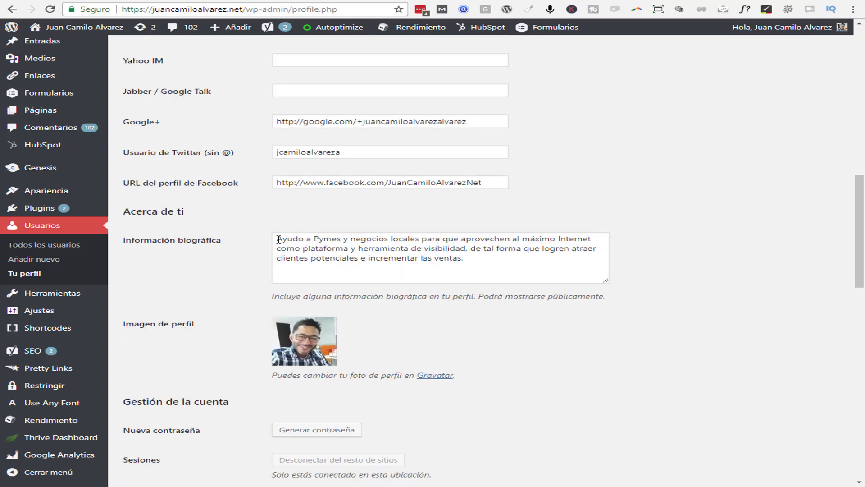
drag(279, 240, 511, 267)
key(ctrl+c)
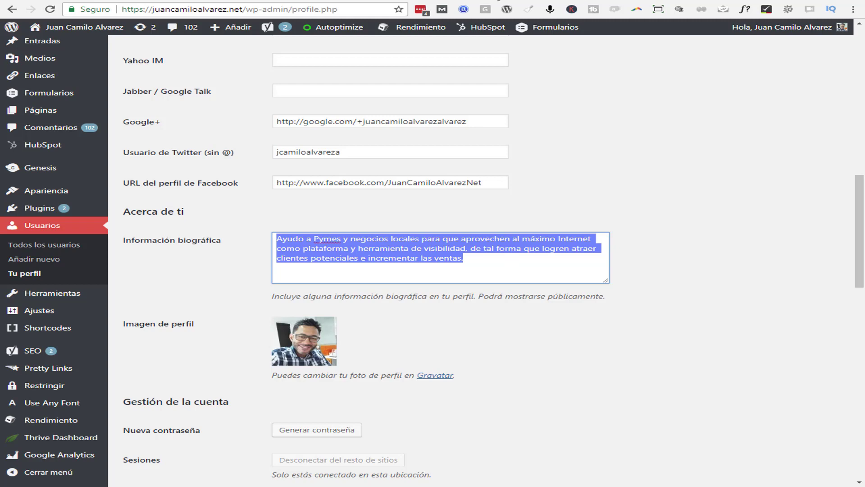
key(ctrl+Tab)
key(ctrl+v)
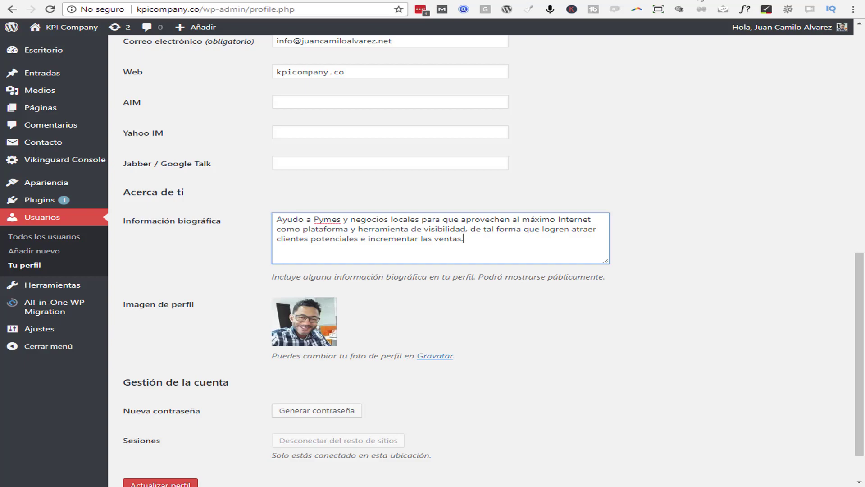
key(ctrl+Tab)
scroll(637, 241, down, 2)
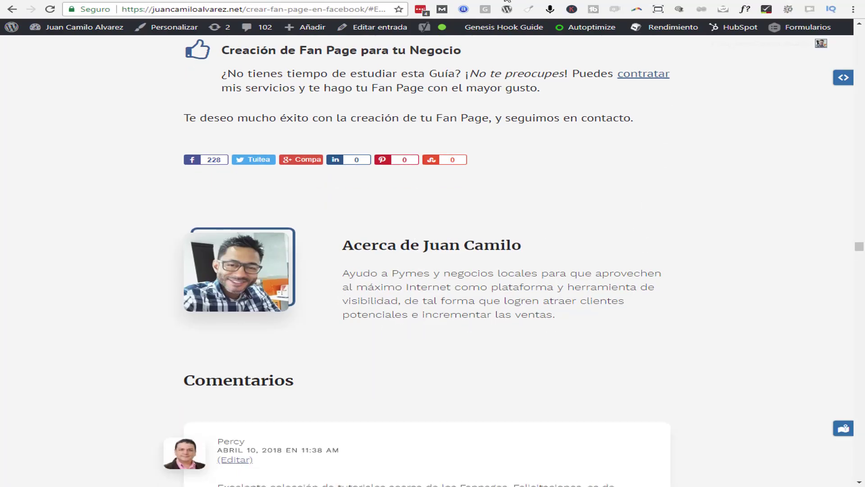
key(ctrl+shift+Tab)
scroll(425, 290, down, 1)
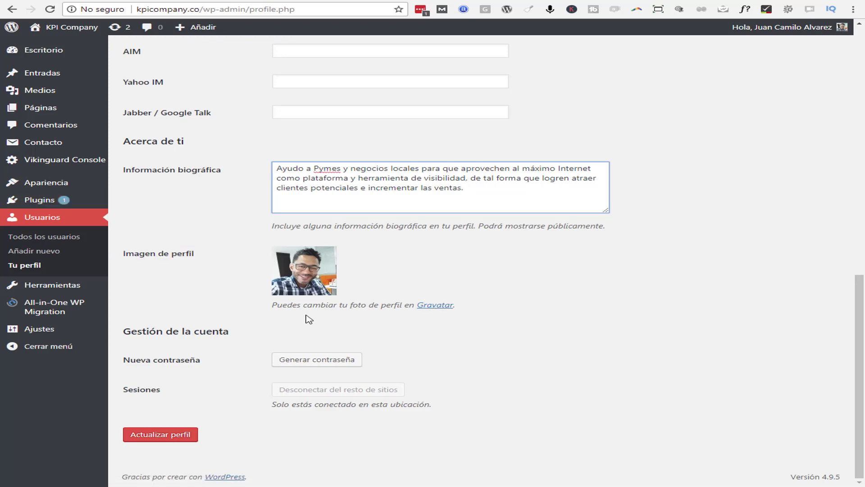
Follow the Gravatar link under Imagen de perfil and return to the es.gravatar.com home page
click(435, 305)
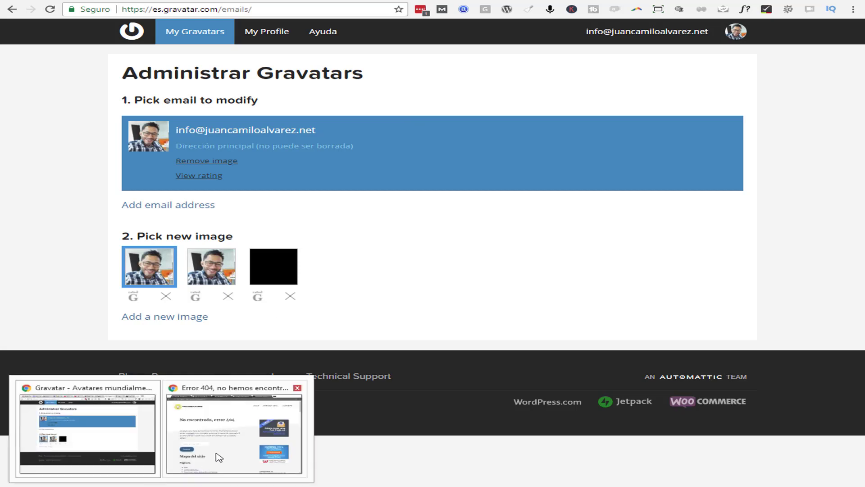
click(218, 454)
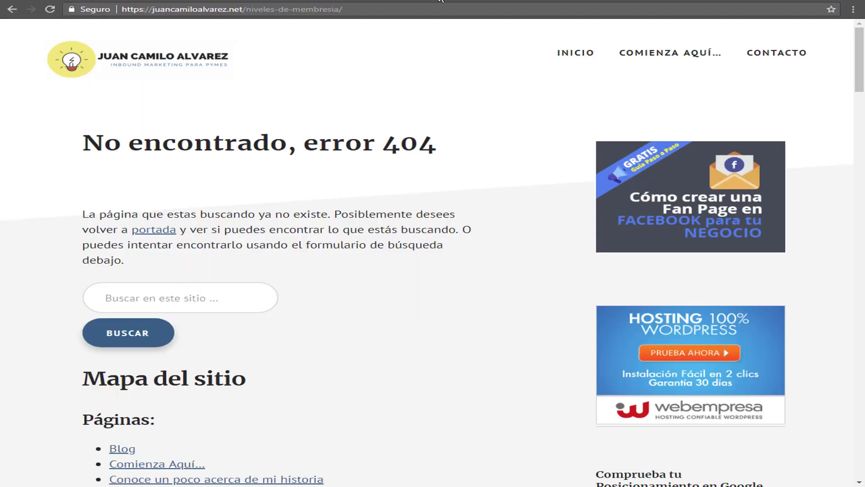
key(alt+Left)
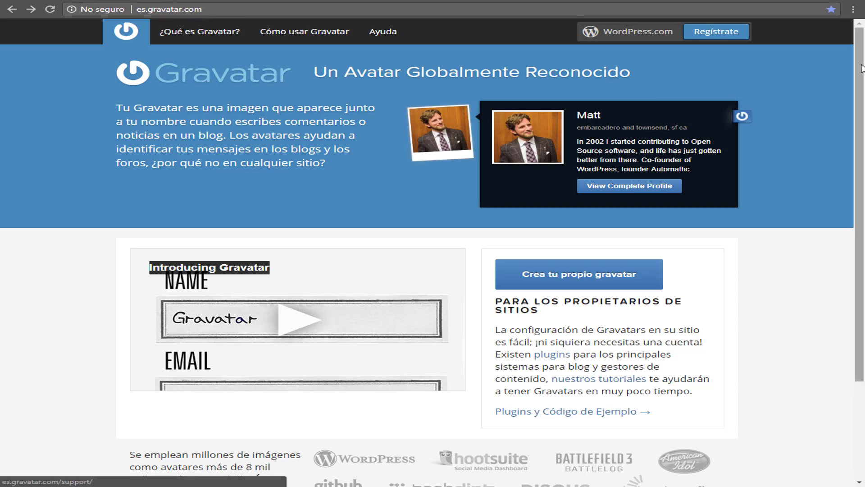
Start Gravatar sign-up with Google and enter the KPI Company Gmail address
click(714, 36)
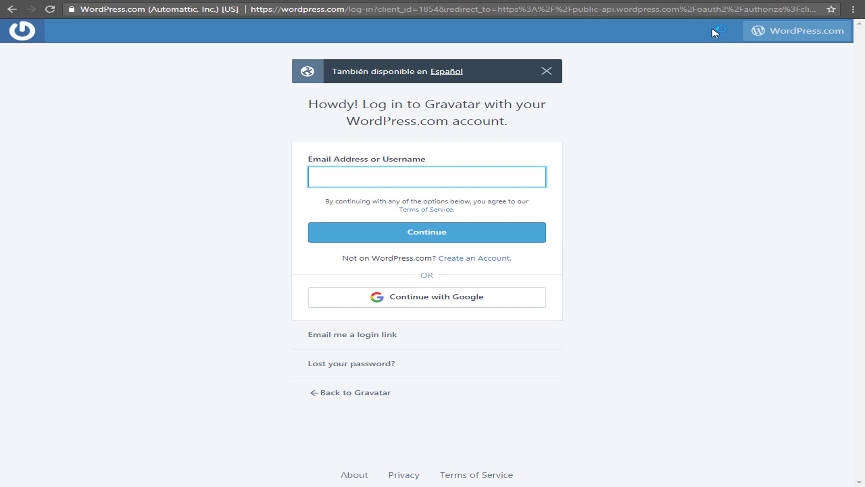
click(441, 301)
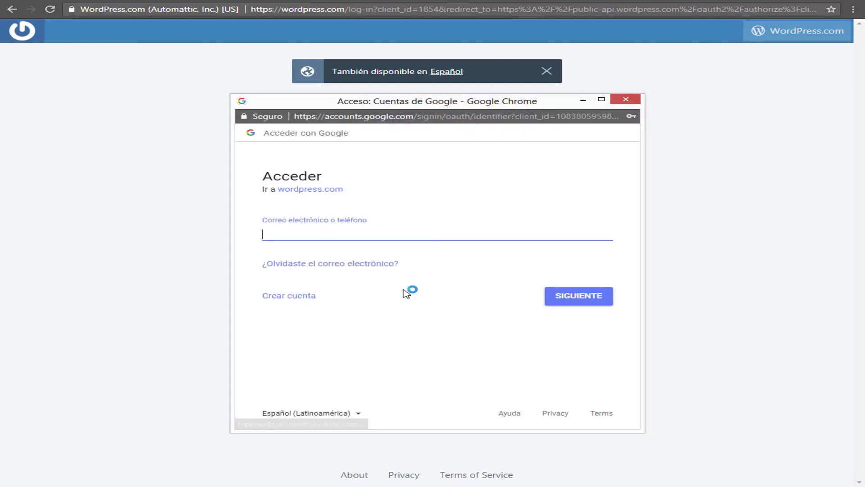
click(322, 235)
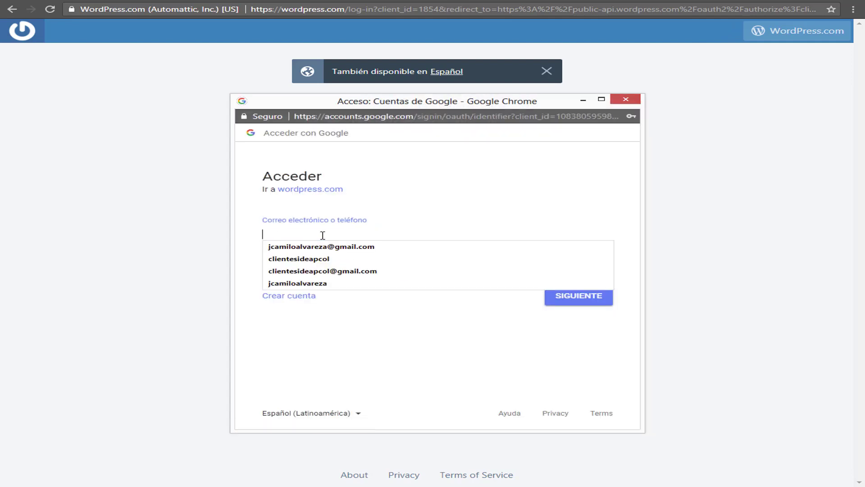
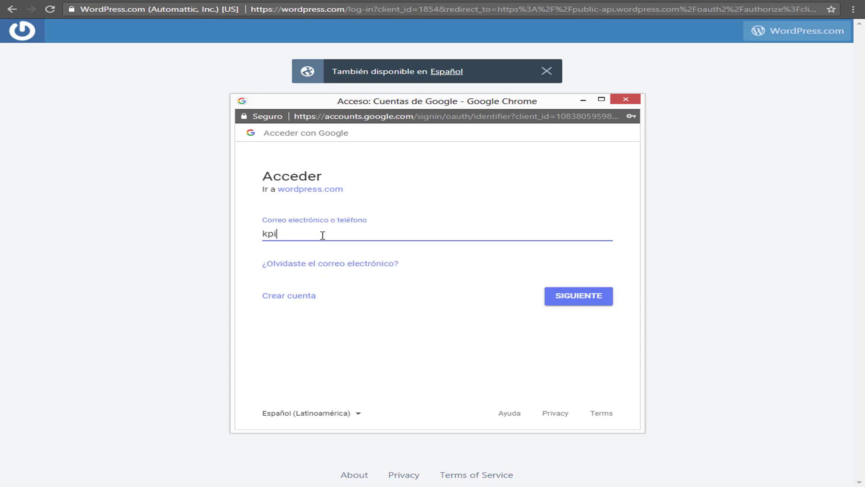
click(579, 300)
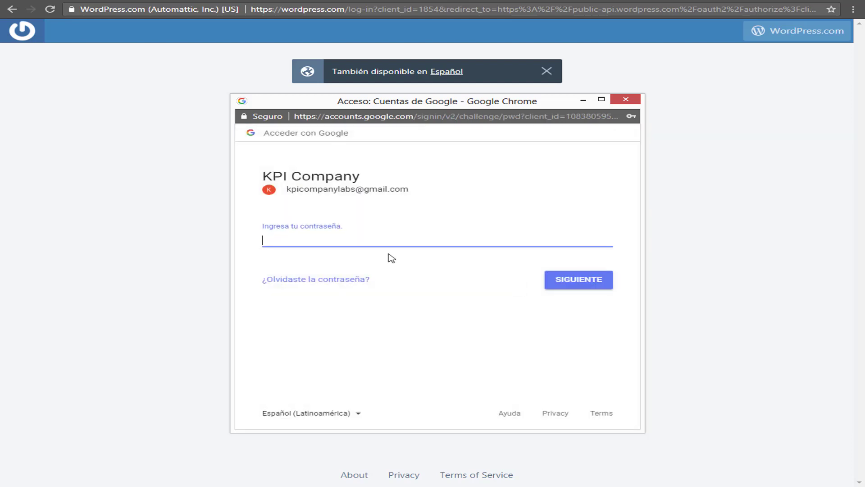
Enter the account password, reopening the Google sign-in window, and finish signing in
click(353, 234)
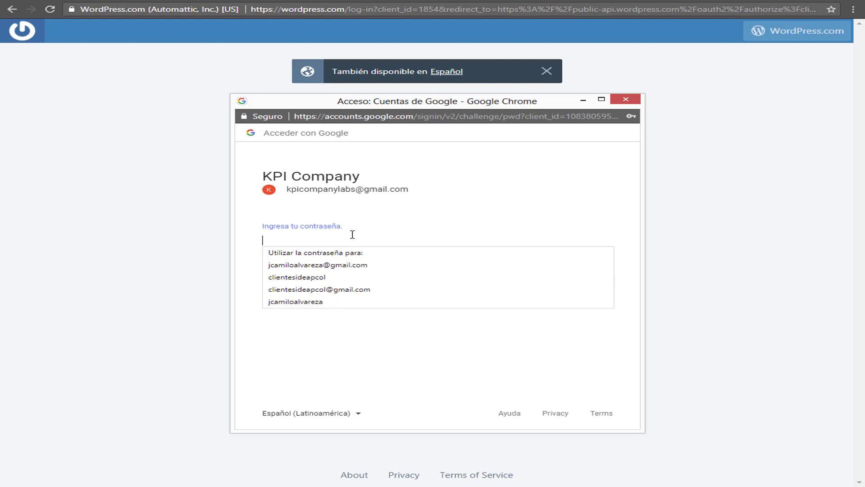
key(ctrl+v)
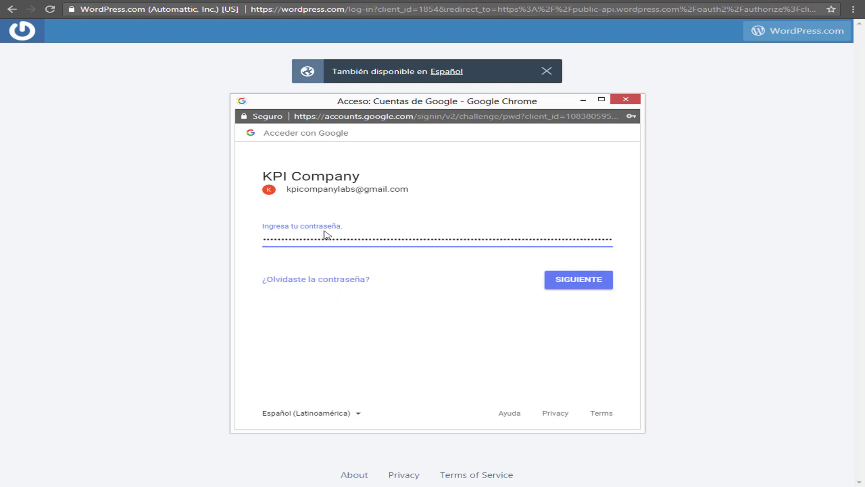
key(ctrl+a)
key(BackSpace)
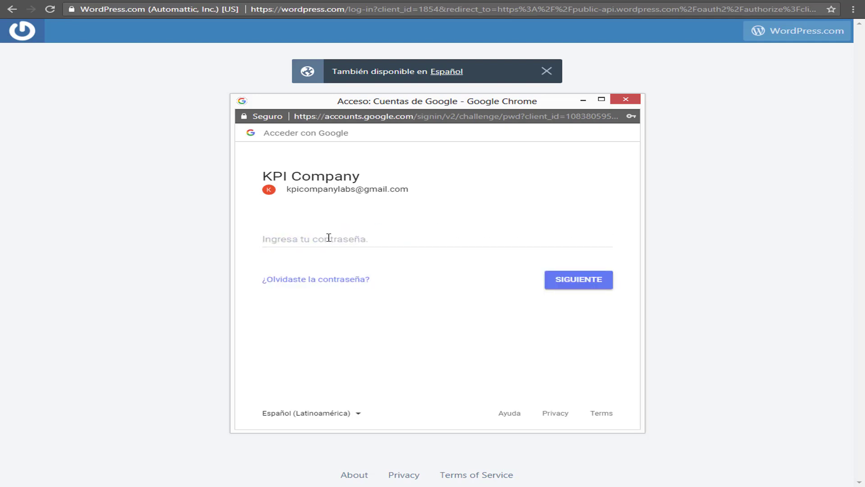
click(285, 242)
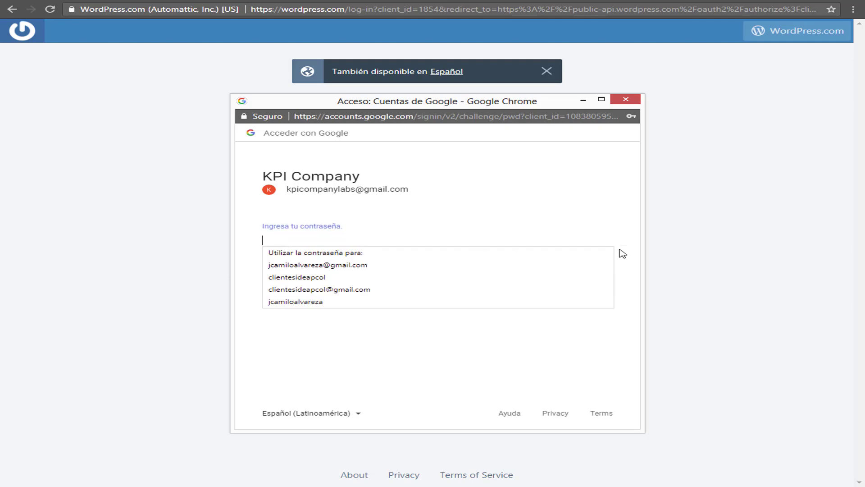
click(677, 251)
click(421, 303)
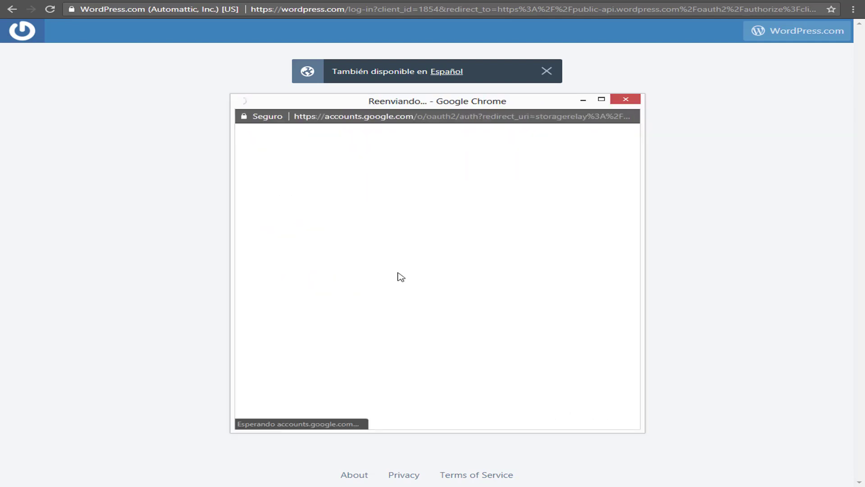
click(351, 230)
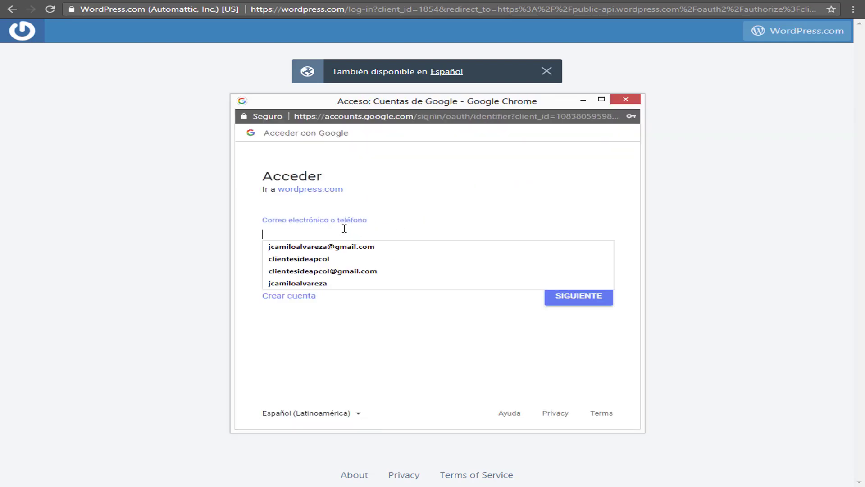
click(210, 229)
click(426, 296)
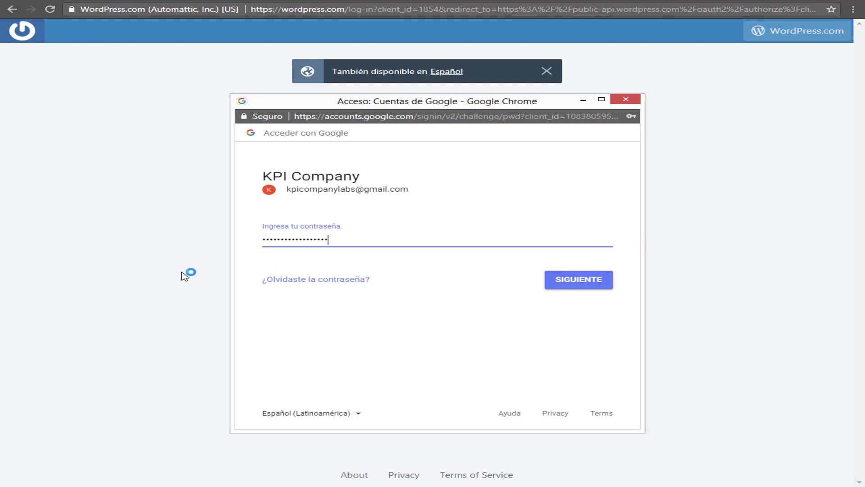
click(571, 285)
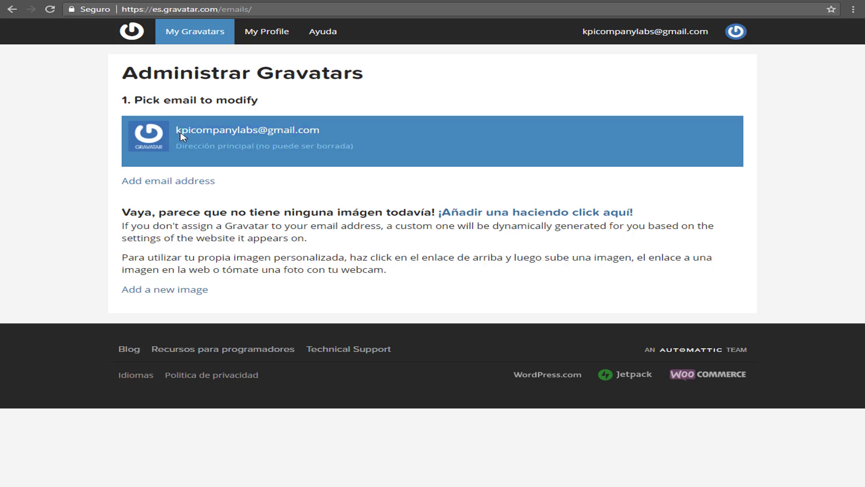
Start adding a new Gravatar image for the account, choosing upload from the computer
drag(177, 134, 337, 136)
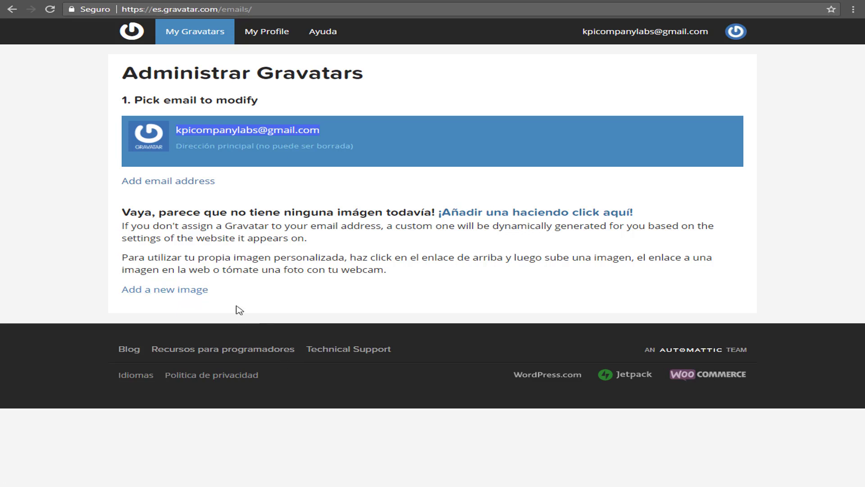
click(176, 293)
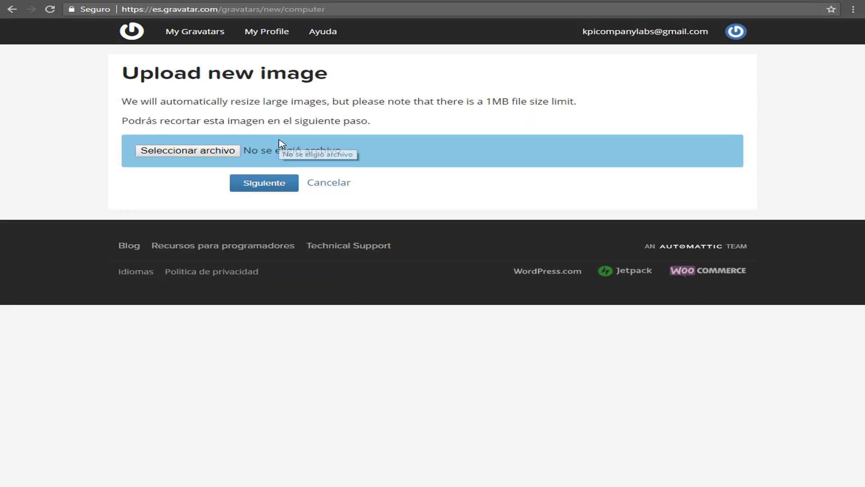
Attach the portrait image found by searching 'logo' in the Descargas folder as the upload
click(215, 151)
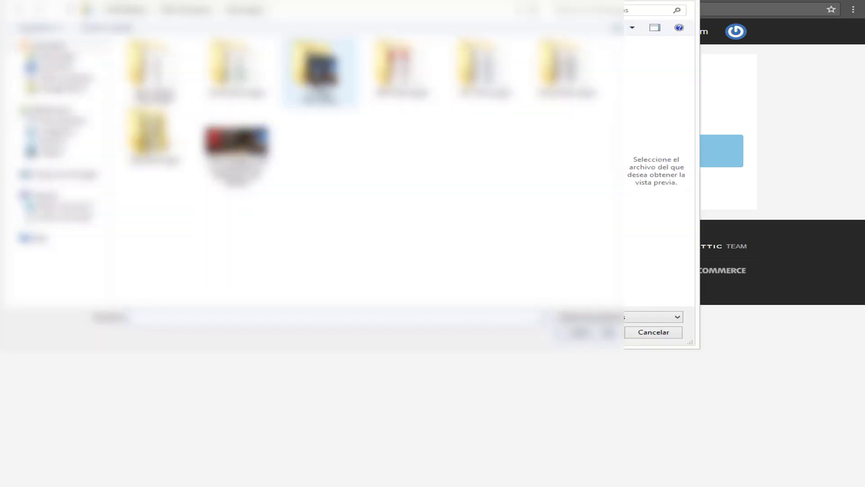
double_click(320, 70)
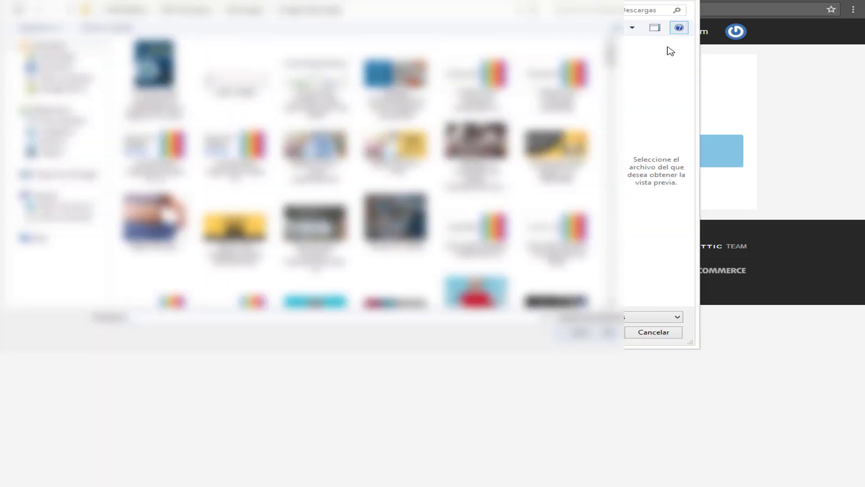
click(582, 10)
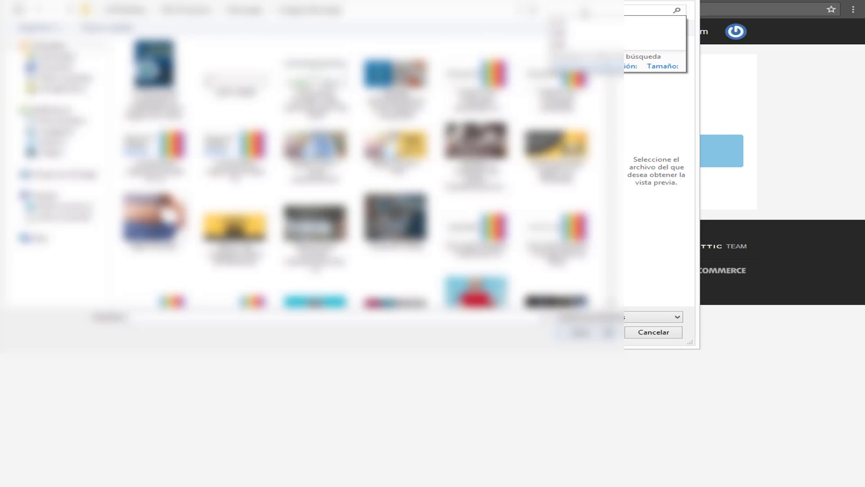
text(logo)
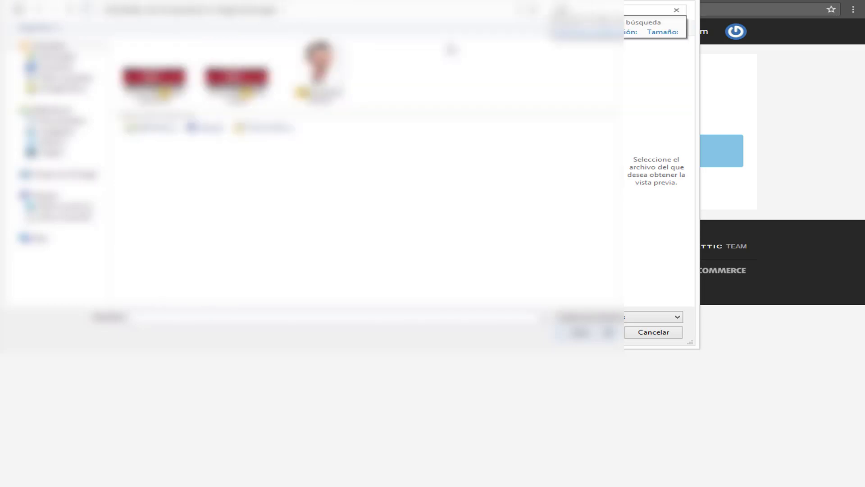
double_click(326, 82)
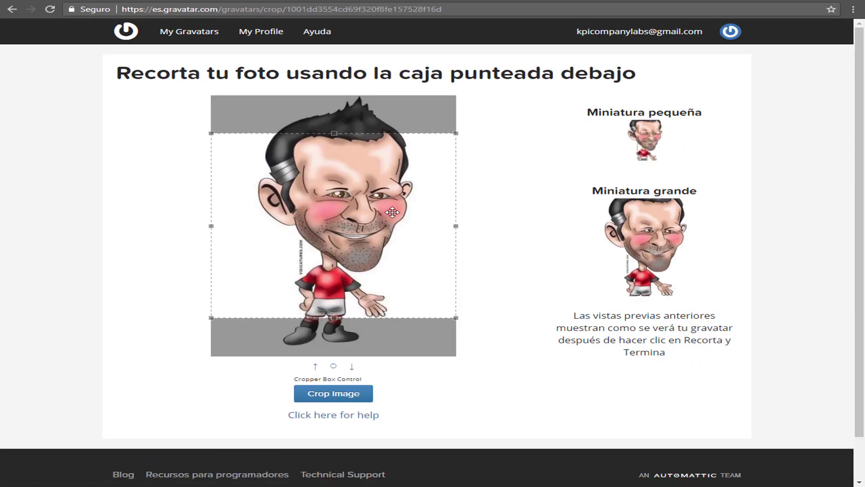
Move the crop box to the top of the caricature, over head and upper body, and crop it
drag(365, 203, 377, 166)
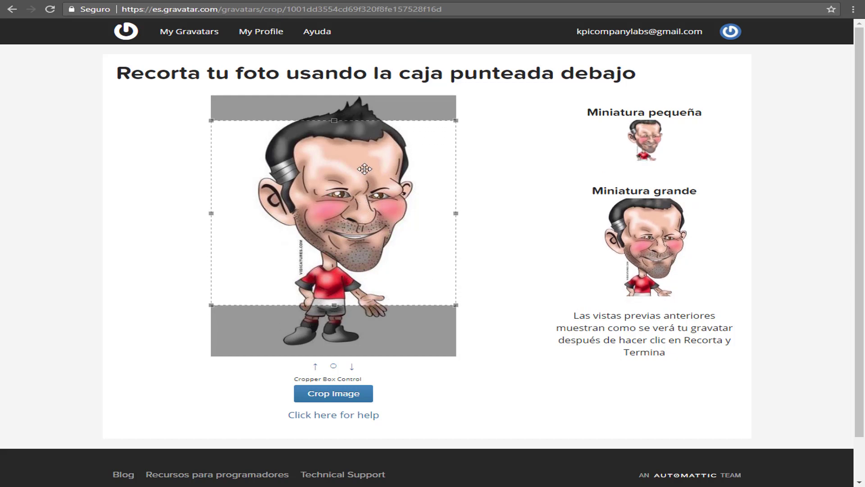
mouse_move(366, 154)
mouse_down()
mouse_move(365, 200)
mouse_move(364, 148)
mouse_up()
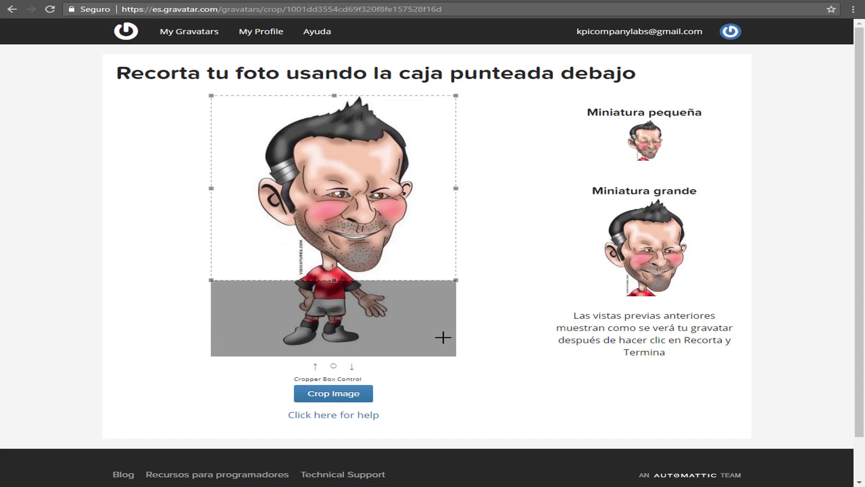
click(340, 397)
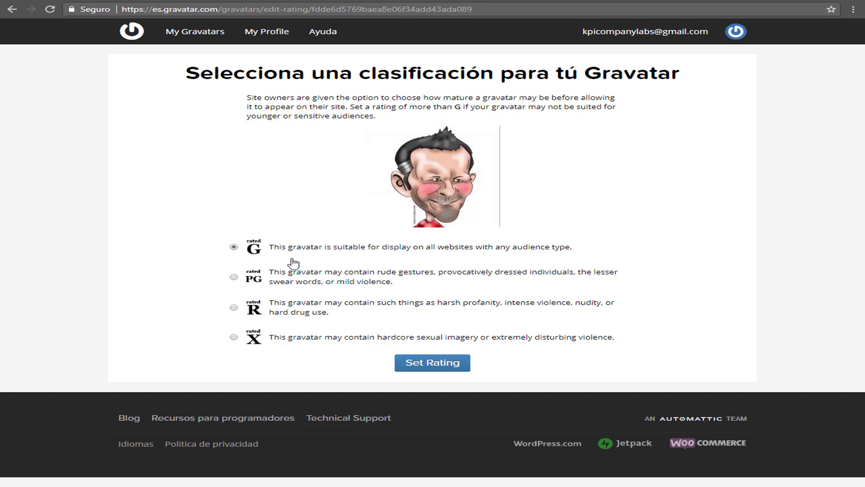
Keep the G rating and set it for the cropped caricature avatar
click(441, 369)
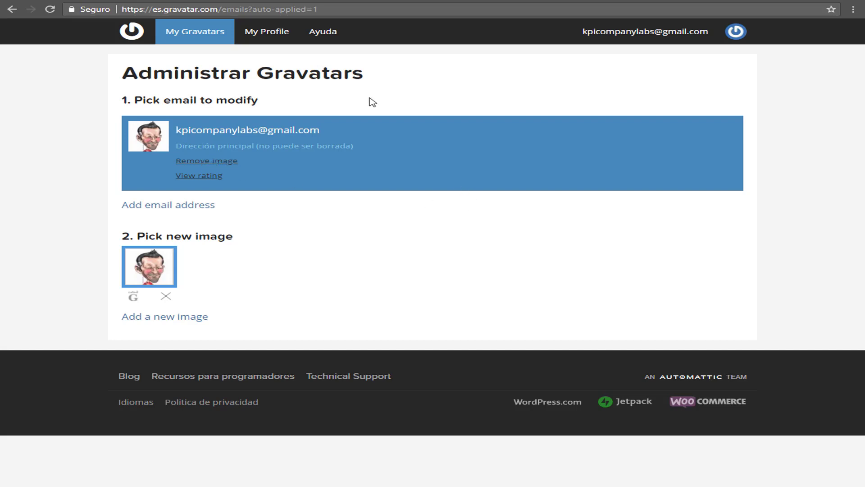
Refresh My Gravatars, copy the account's e-mail address, and return to the WordPress profile window
click(208, 37)
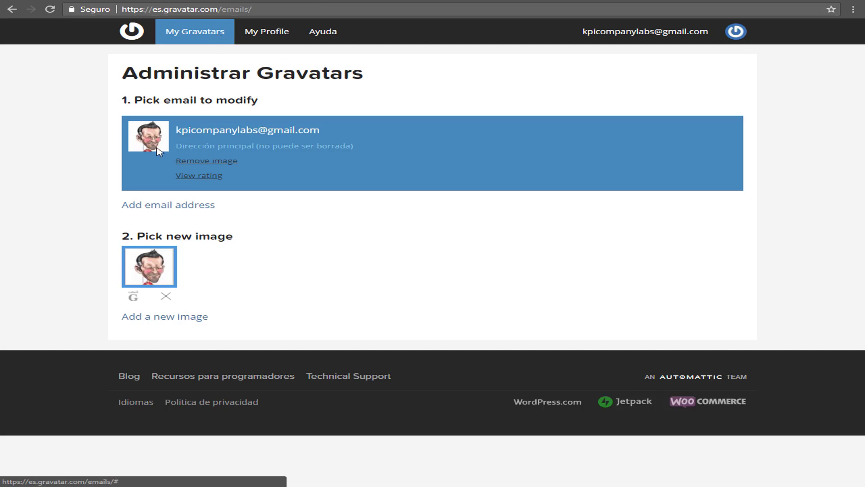
drag(321, 131, 171, 133)
key(ctrl+c)
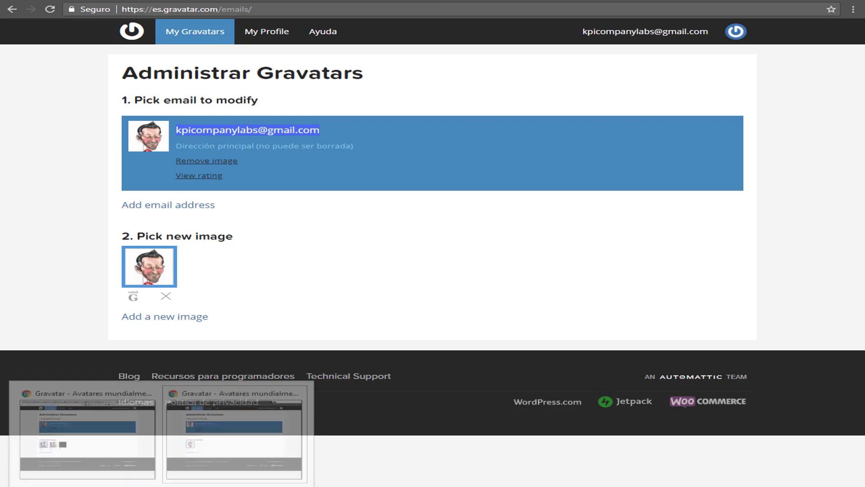
click(99, 458)
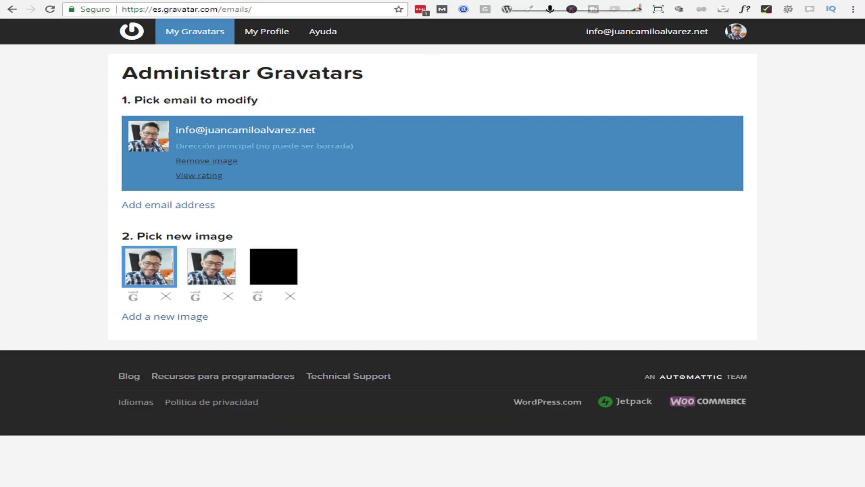
click(514, 0)
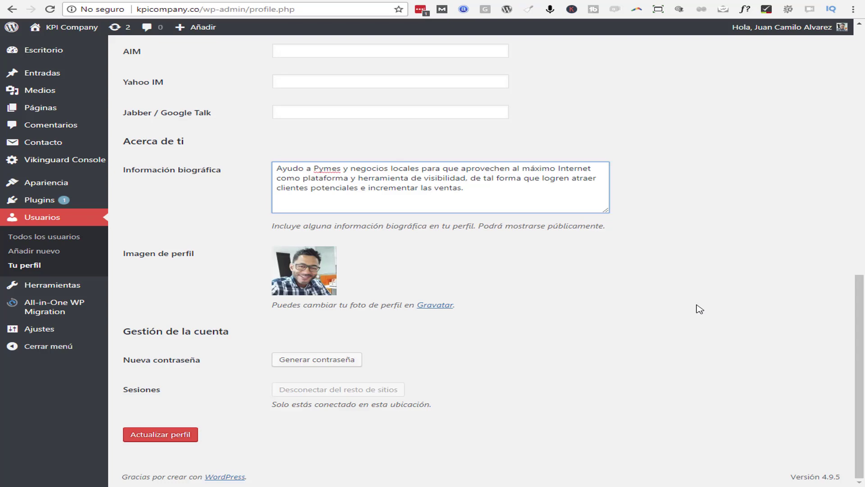
Replace the Correo electrónico field with the copied Gravatar address and save via Actualizar perfil
scroll(697, 307, up, 5)
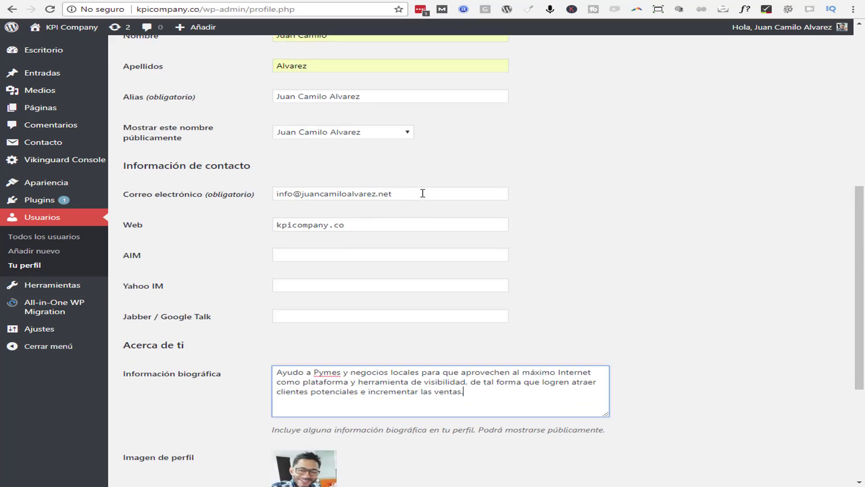
drag(423, 194, 206, 198)
key(ctrl+v)
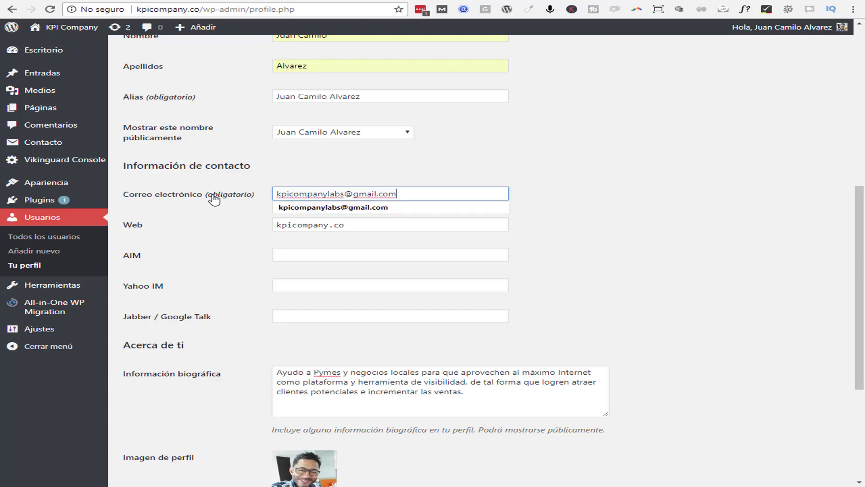
click(628, 152)
scroll(626, 138, down, 5)
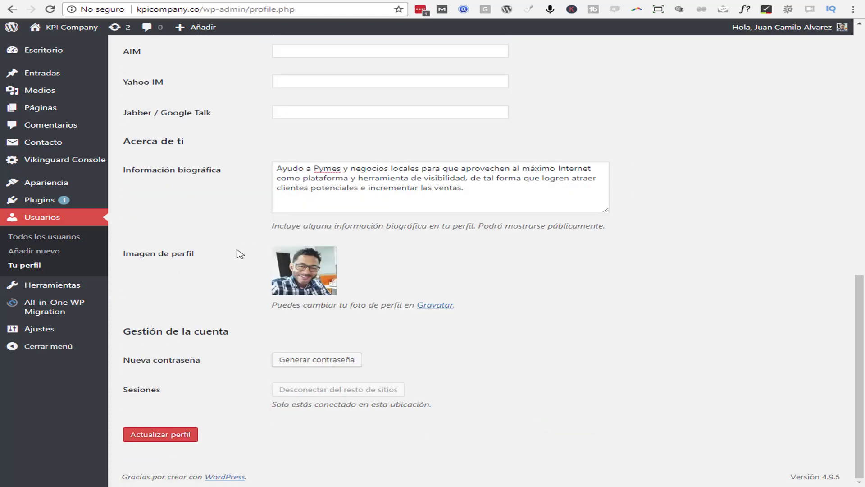
click(159, 444)
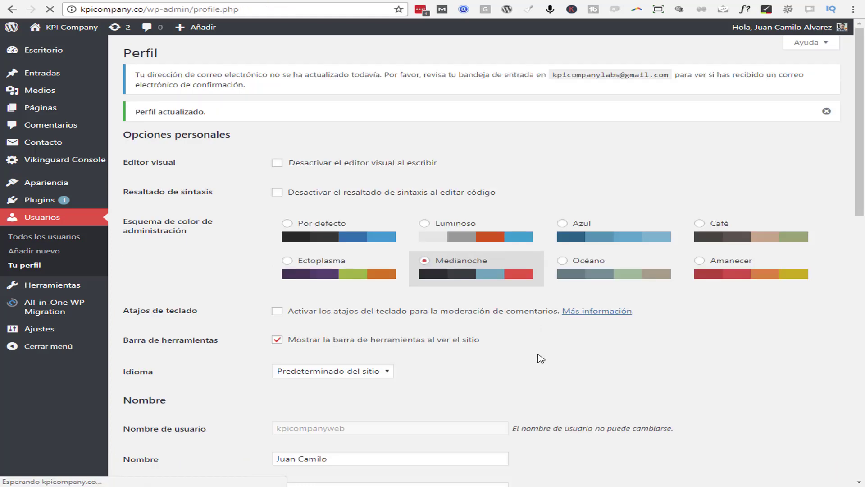
Review the profile's pending e-mail change notice, then bring up the Gmail inbox
scroll(567, 308, down, 2)
scroll(568, 309, down, 10)
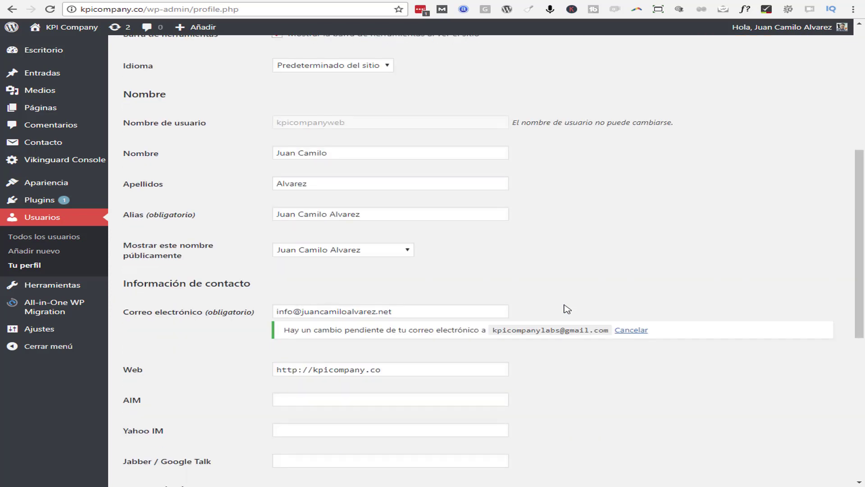
scroll(567, 309, up, 1)
scroll(568, 308, up, 2)
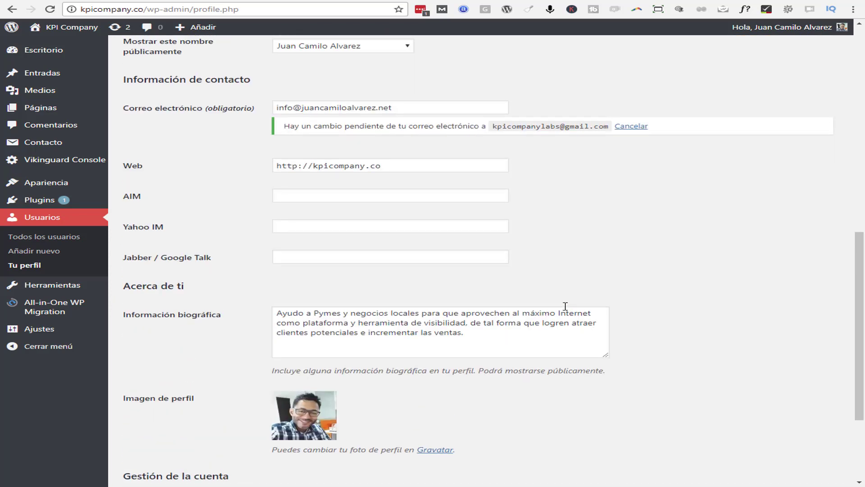
scroll(567, 306, up, 1)
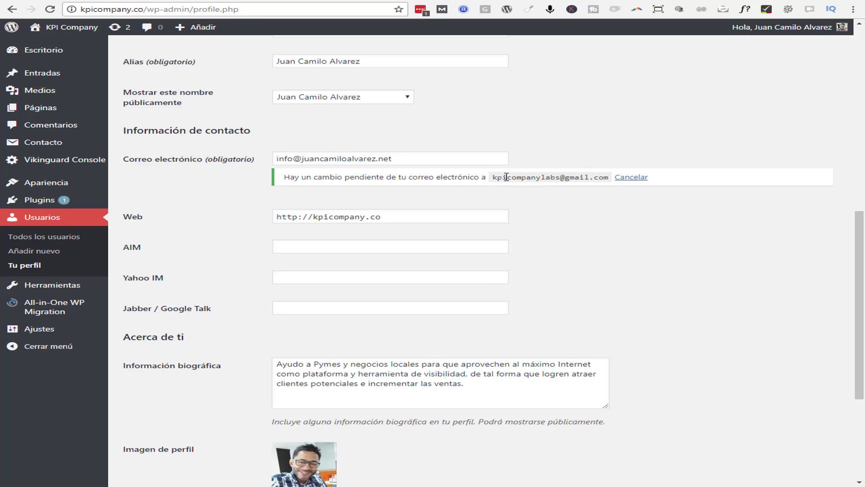
key(alt+Tab)
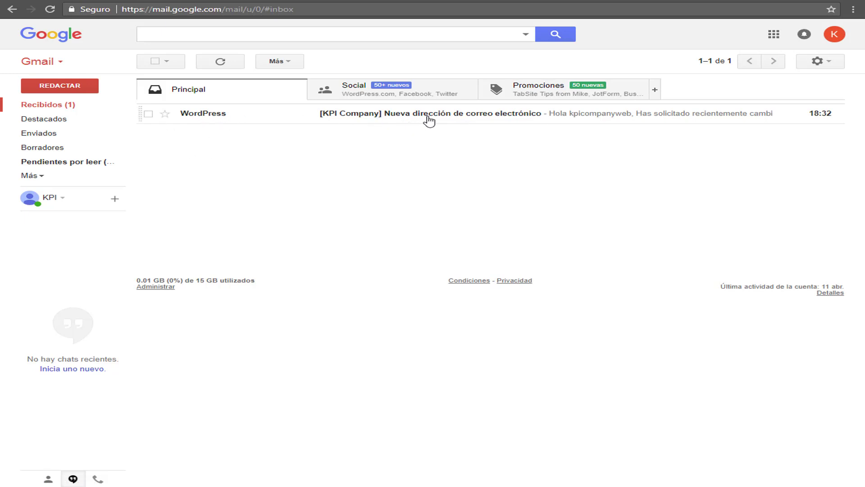
Open the '[KPI Company] Nueva dirección de correo electrónico' message and follow its profile.php?newuseremail link
click(409, 116)
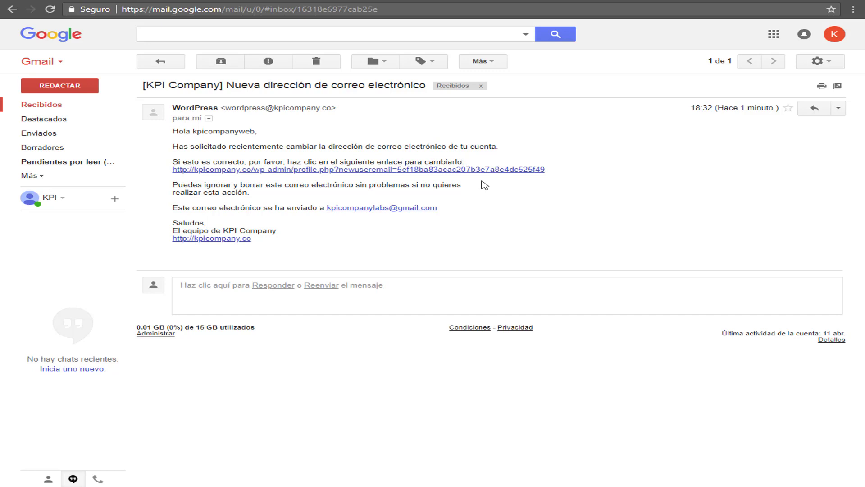
click(391, 171)
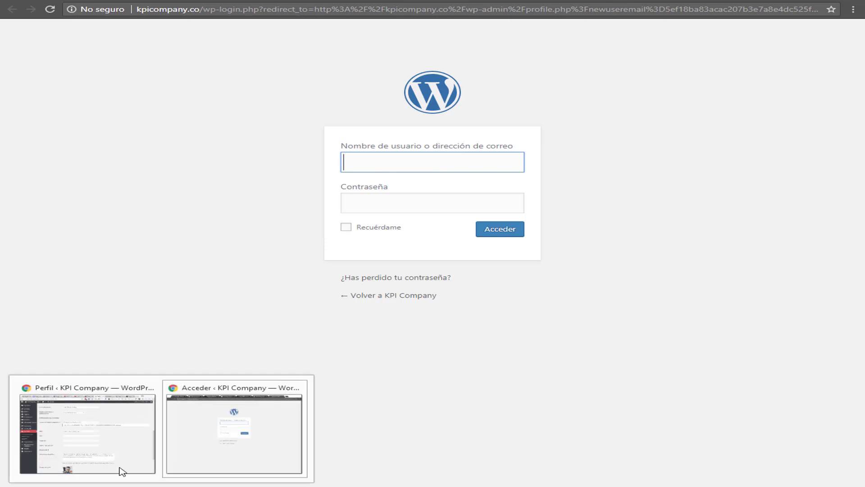
Reload the WordPress profile to check the still-pending e-mail field, then return to Gmail
click(119, 467)
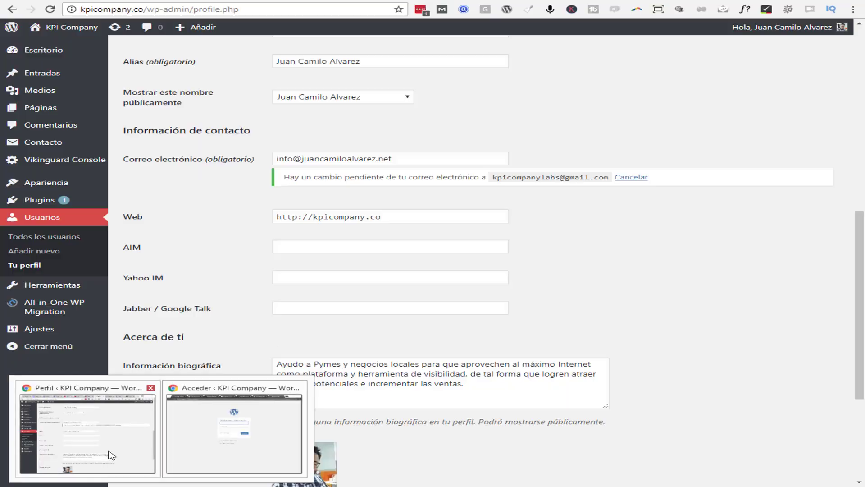
click(51, 10)
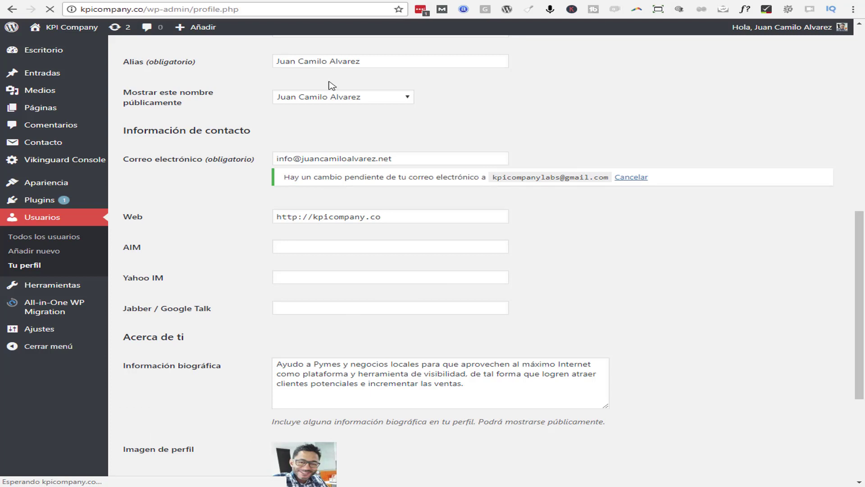
scroll(544, 162, down, 1)
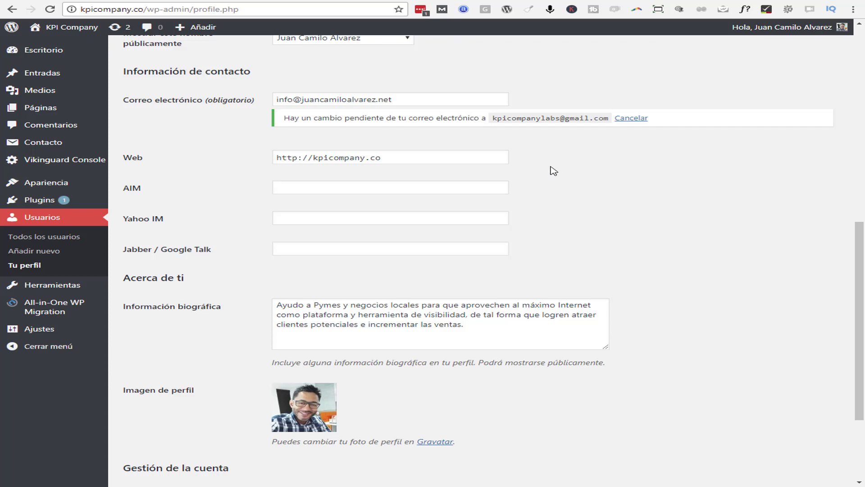
key(ctrl+Tab)
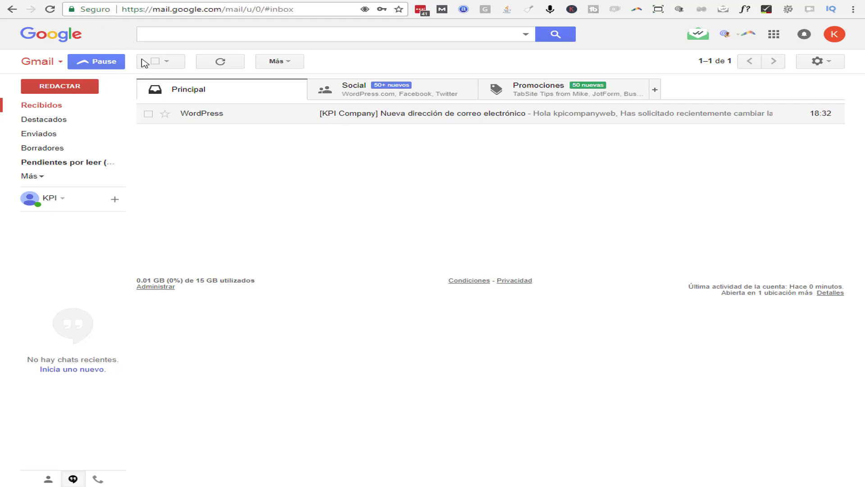
Reopen the WordPress new-address message from the main inbox and click its profile.php confirmation link
key(ctrl+Tab)
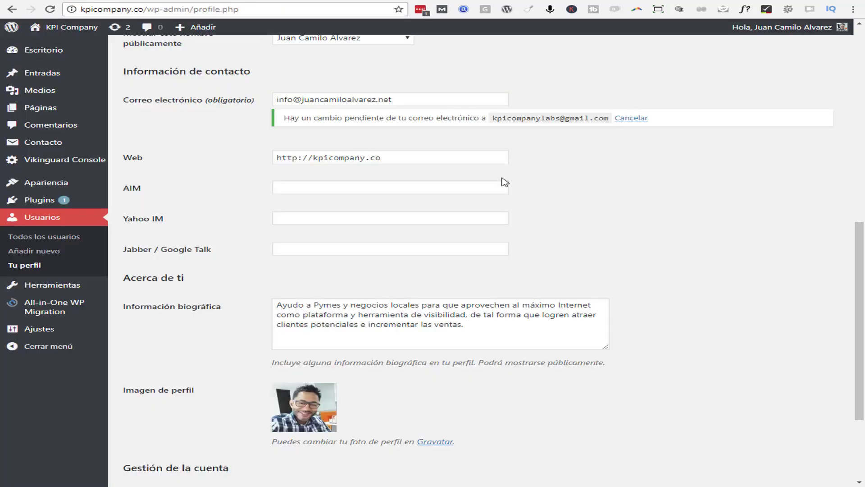
key(ctrl+shift+Tab)
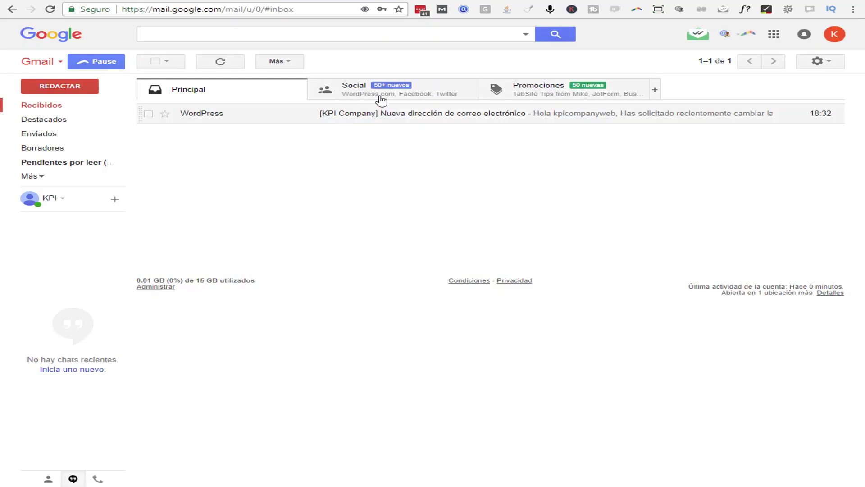
click(361, 95)
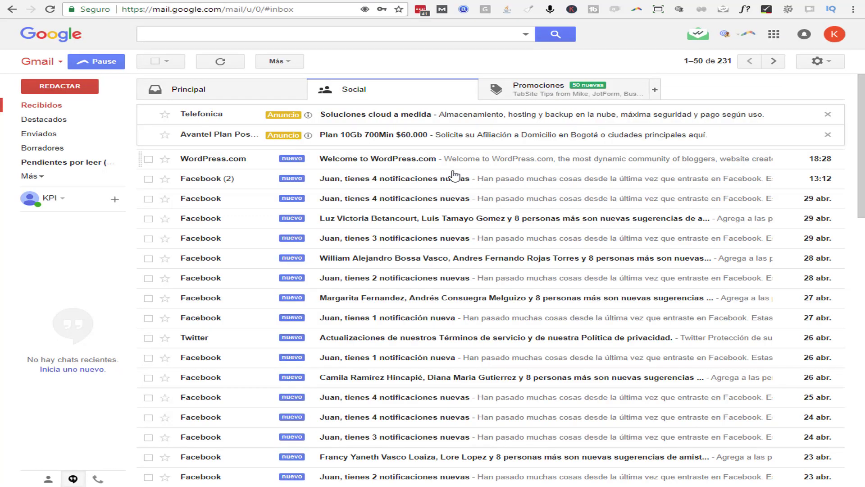
click(40, 105)
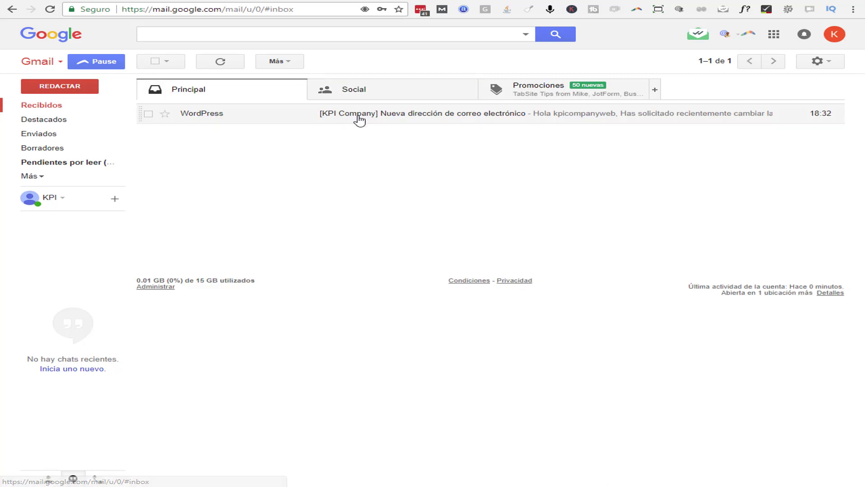
click(357, 118)
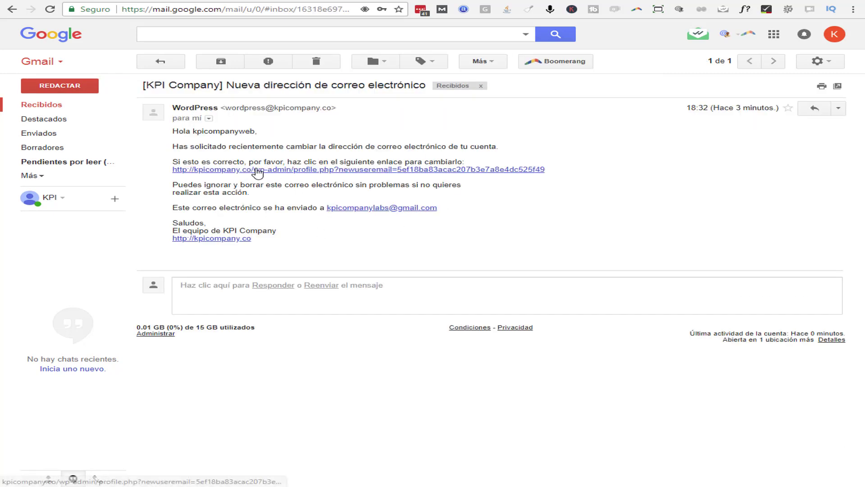
click(257, 169)
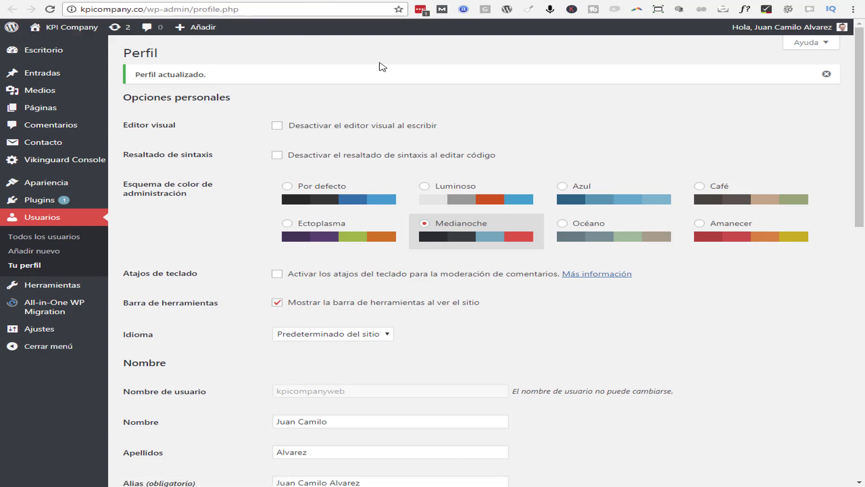
Check the profile's e-mail and Gravatar picture, then switch to the Gravatar window
scroll(446, 96, down, 12)
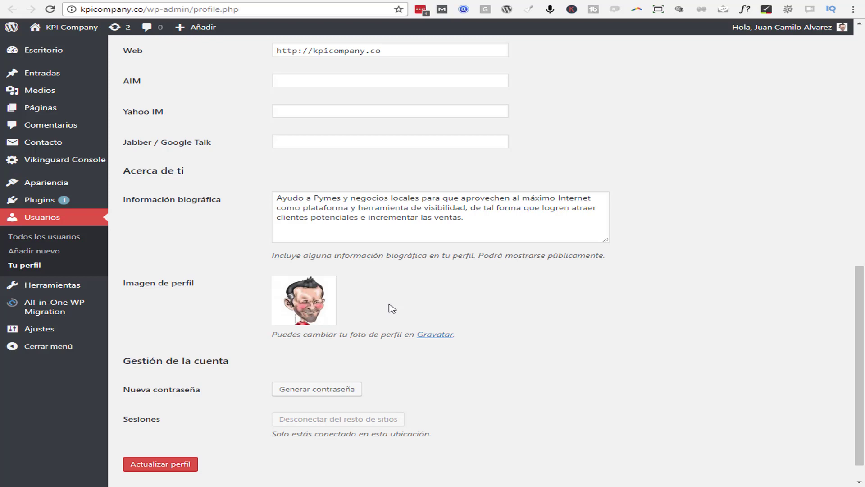
scroll(380, 311, up, 4)
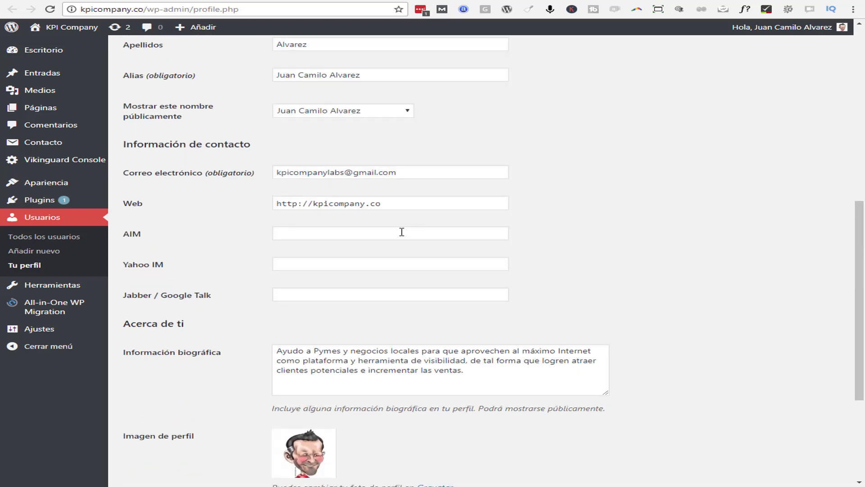
click(405, 174)
click(489, 153)
scroll(448, 226, down, 2)
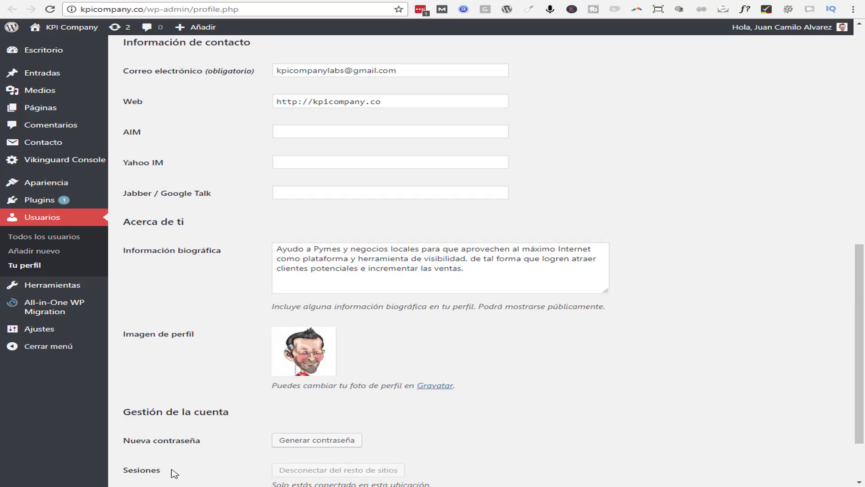
click(236, 455)
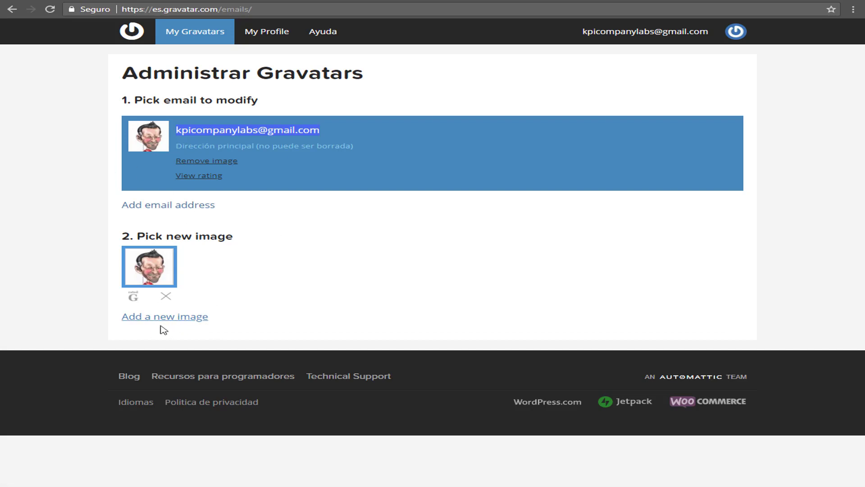
click(359, 135)
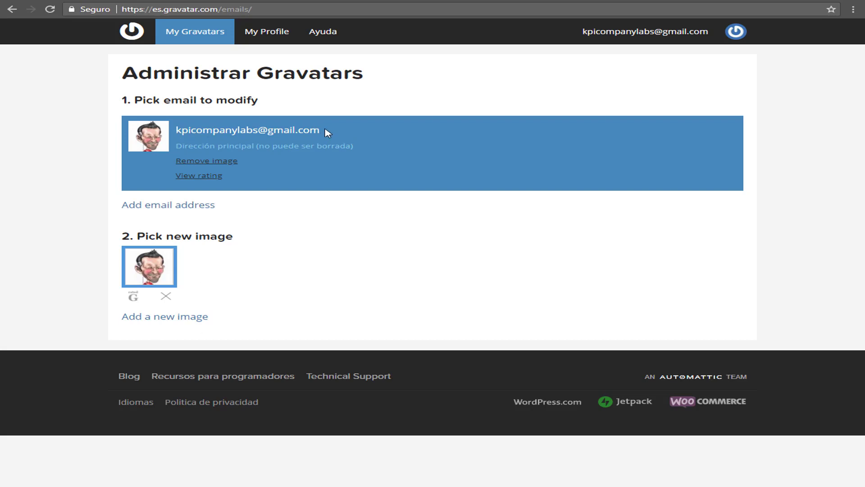
click(161, 323)
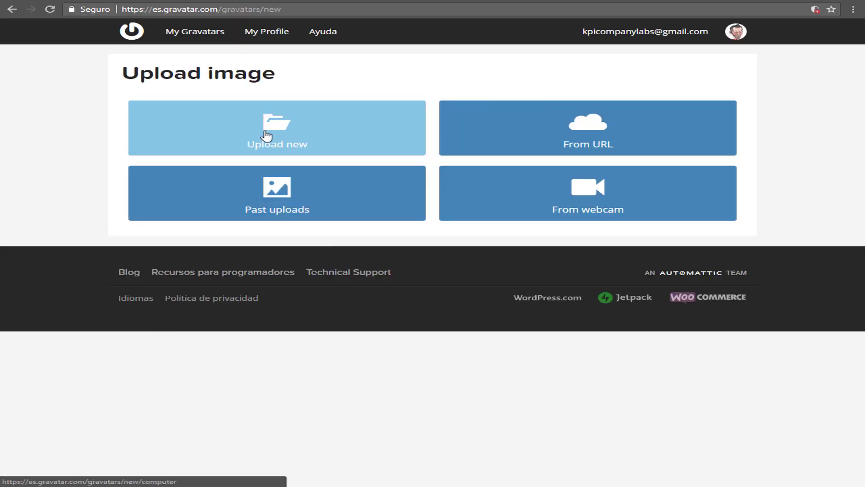
click(266, 135)
click(195, 155)
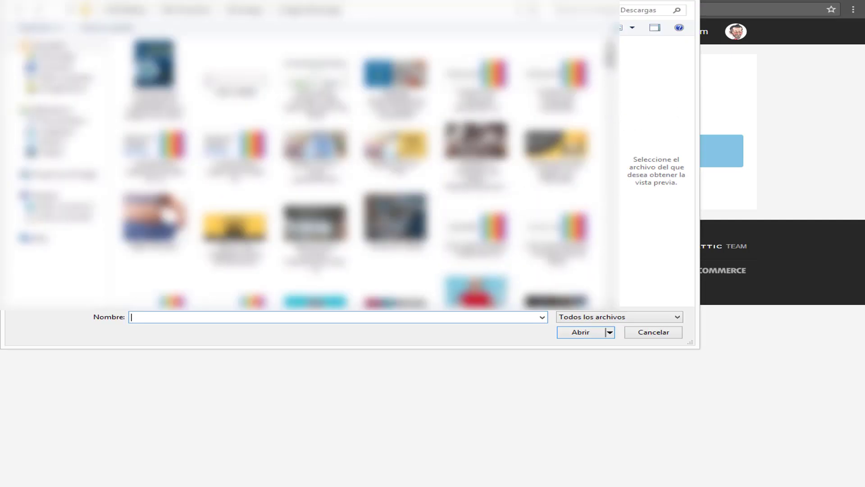
scroll(361, 171, down, 3)
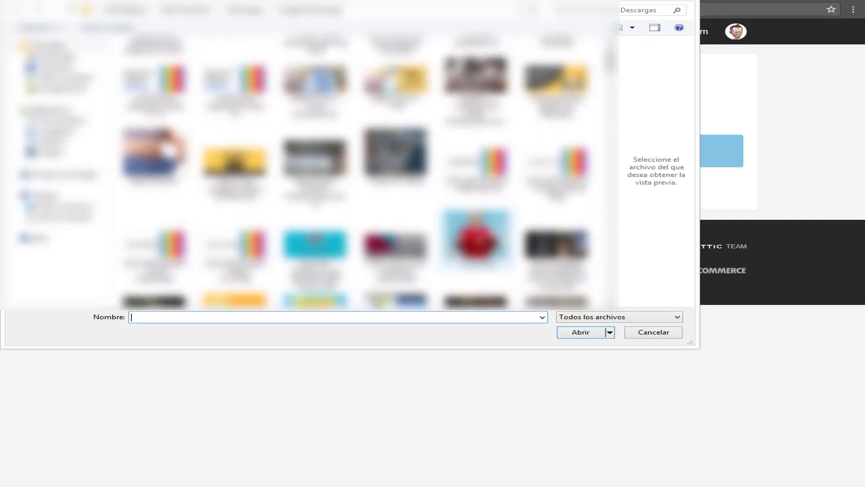
double_click(478, 239)
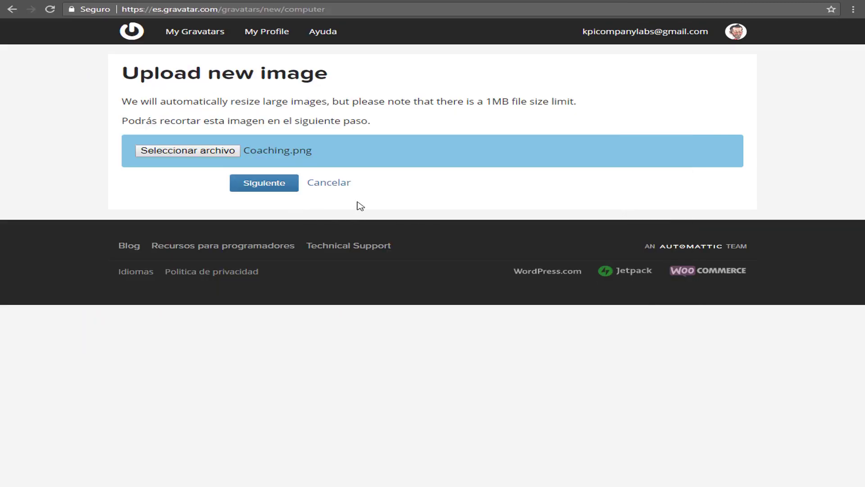
click(270, 185)
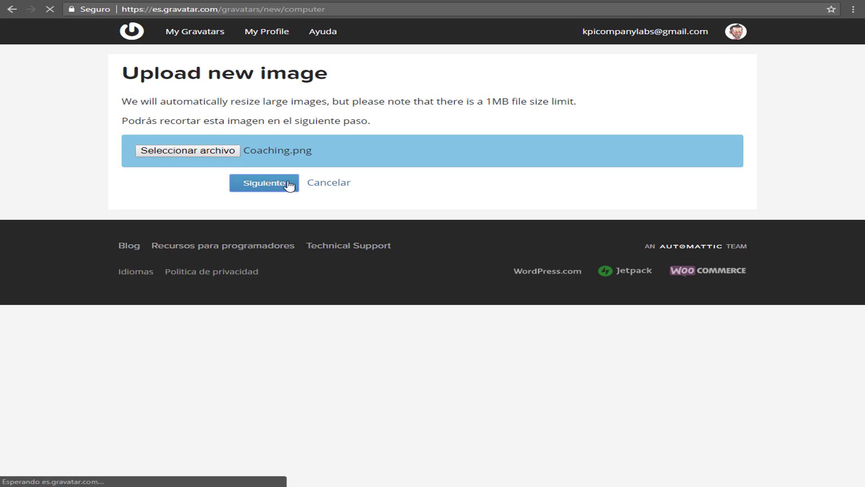
click(190, 150)
click(475, 291)
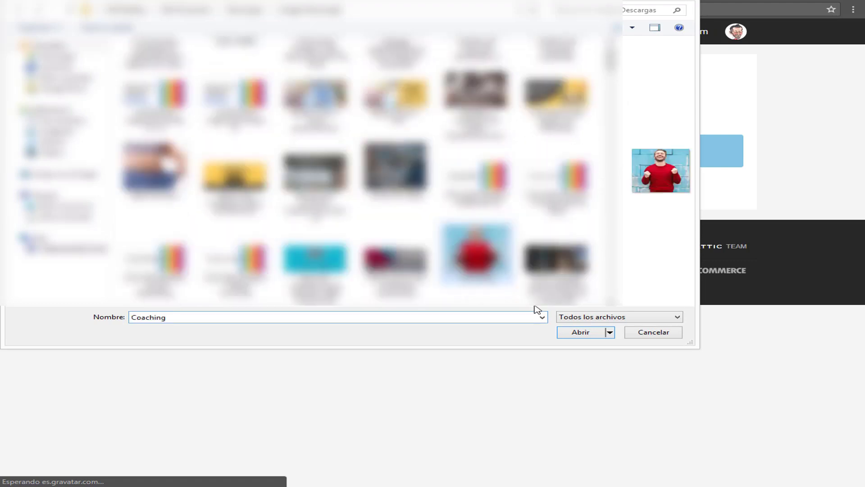
click(585, 333)
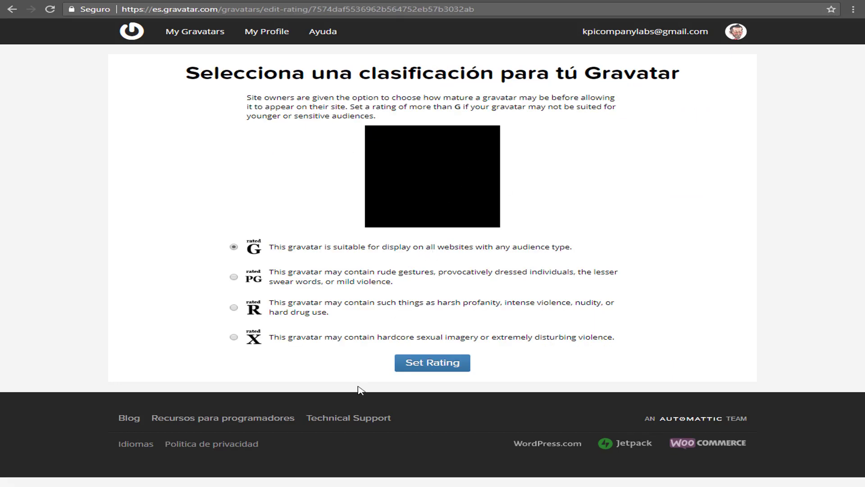
click(201, 32)
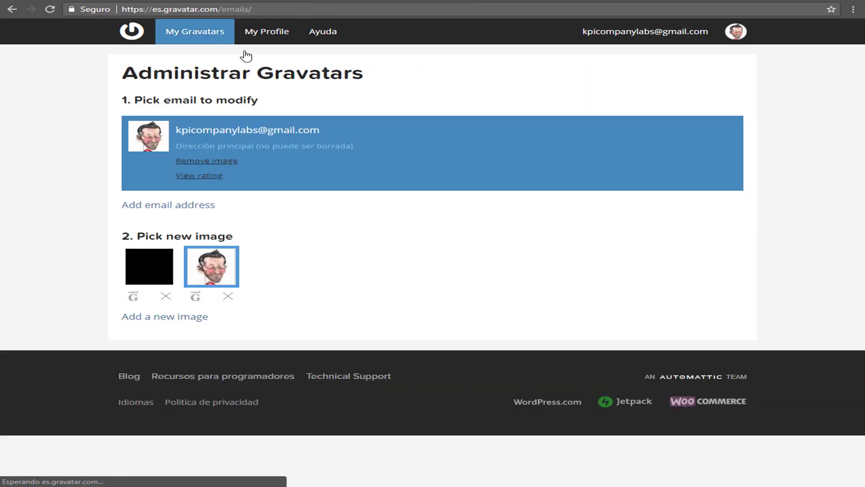
click(166, 297)
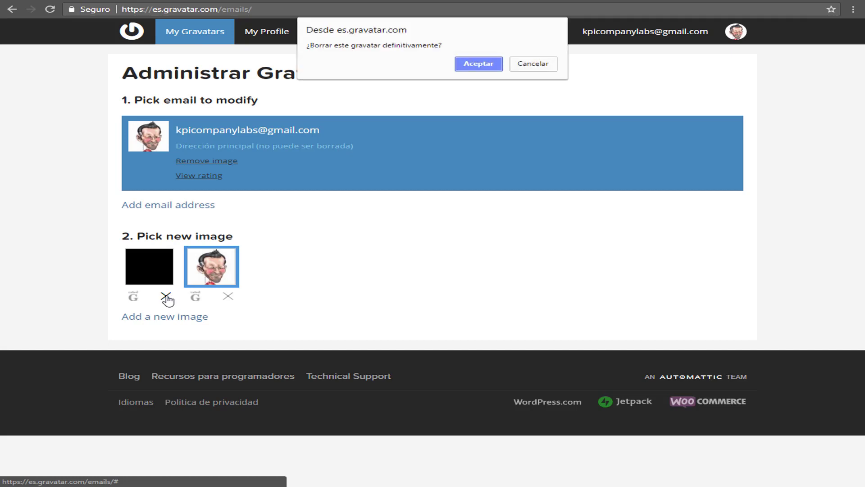
click(486, 64)
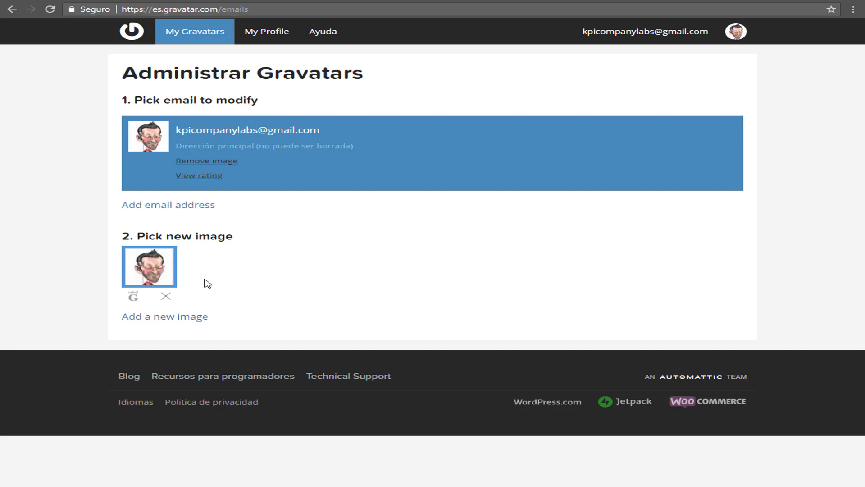
Upload kuova10.png from the computer as a new Gravatar image
click(171, 320)
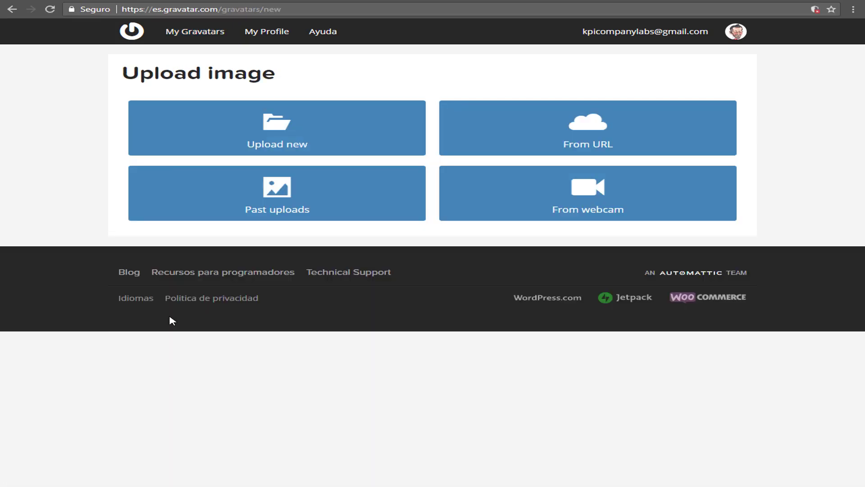
click(277, 135)
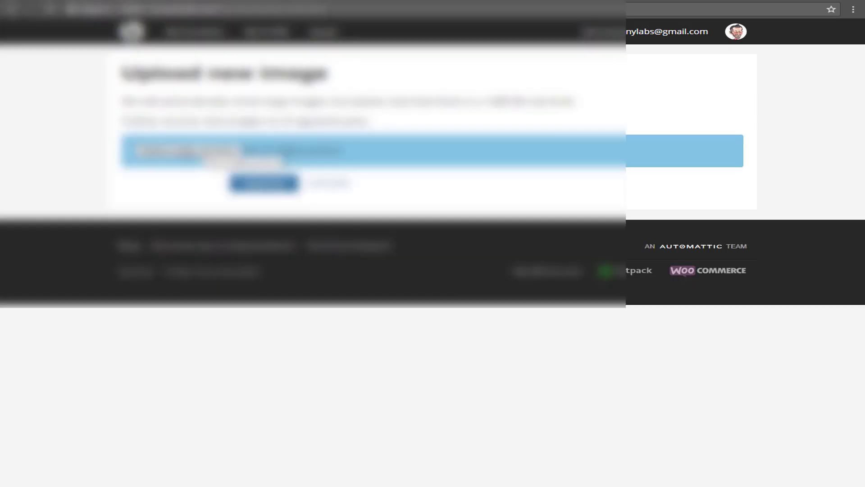
click(243, 161)
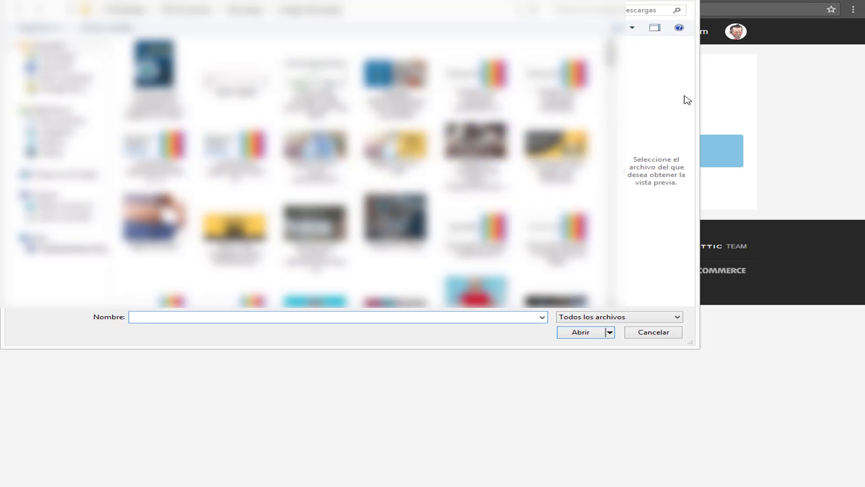
scroll(360, 169, down, 10)
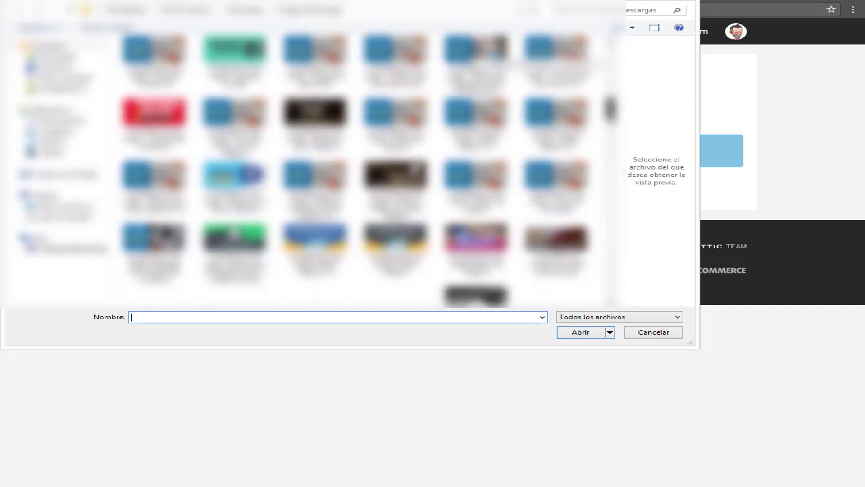
scroll(361, 169, down, 8)
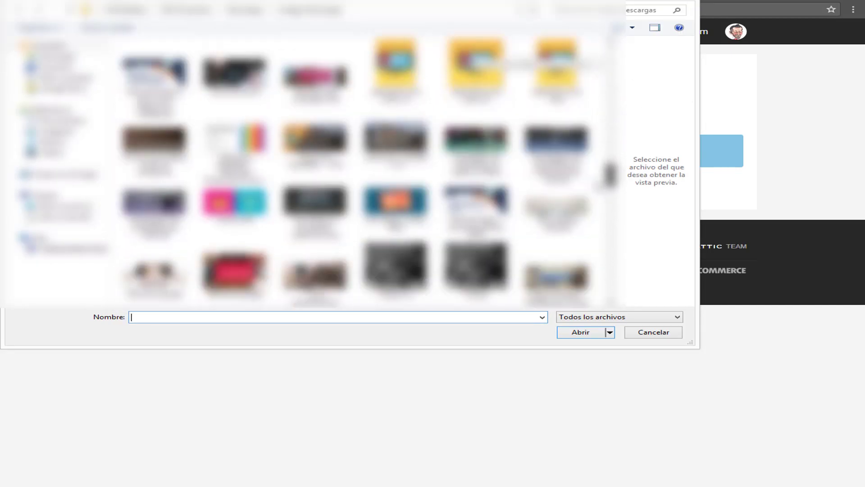
scroll(360, 169, down, 6)
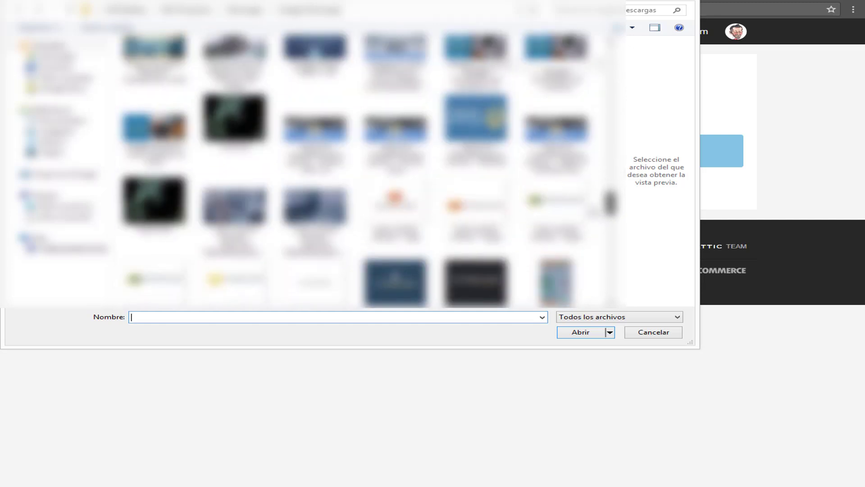
scroll(555, 230, down, 1)
click(314, 237)
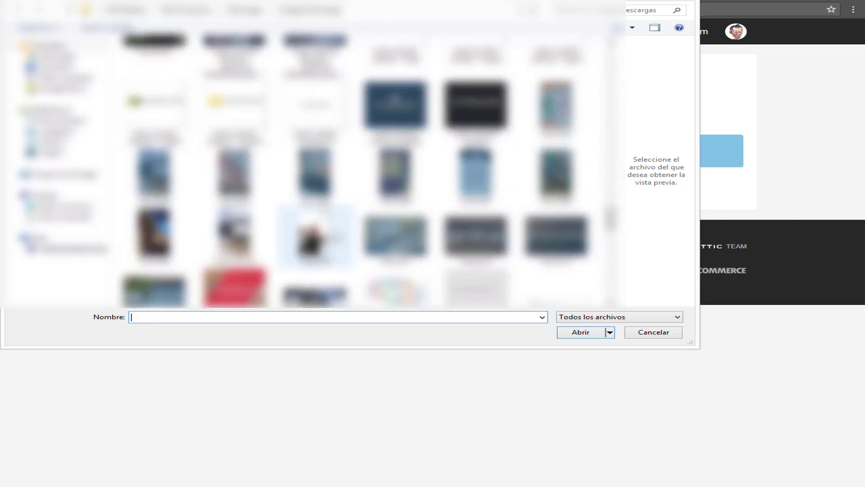
click(571, 334)
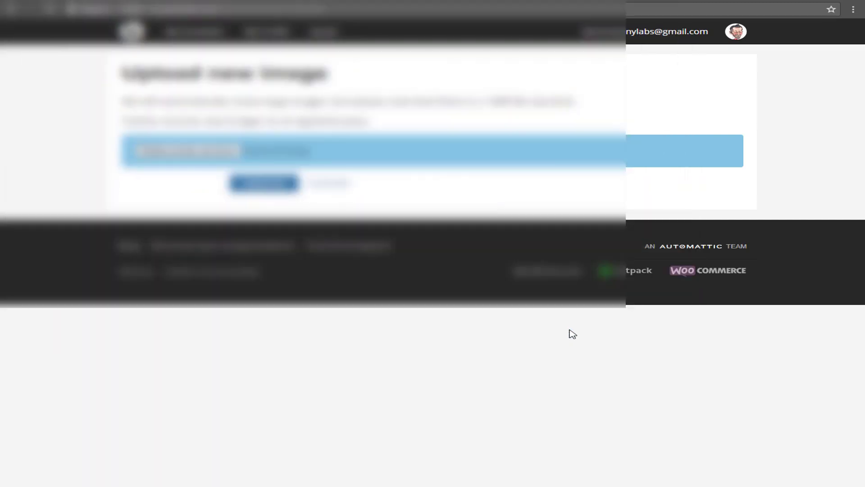
click(269, 184)
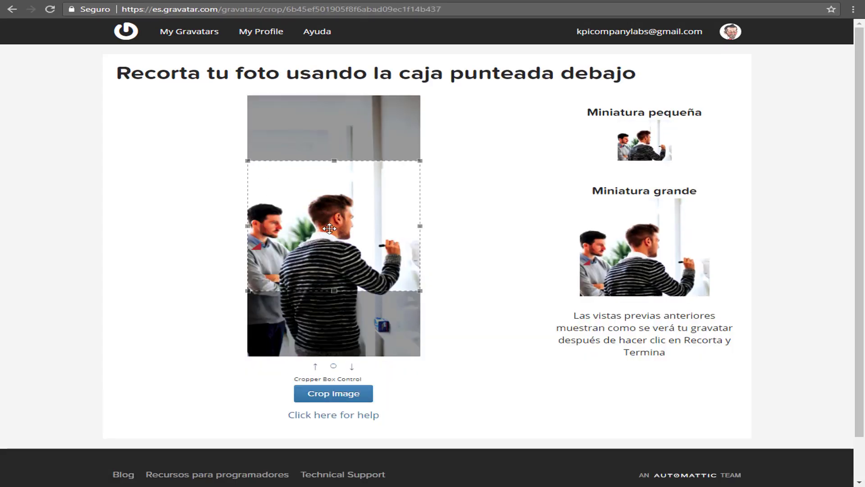
Crop the photo around the two men and rate it G
drag(325, 226, 325, 249)
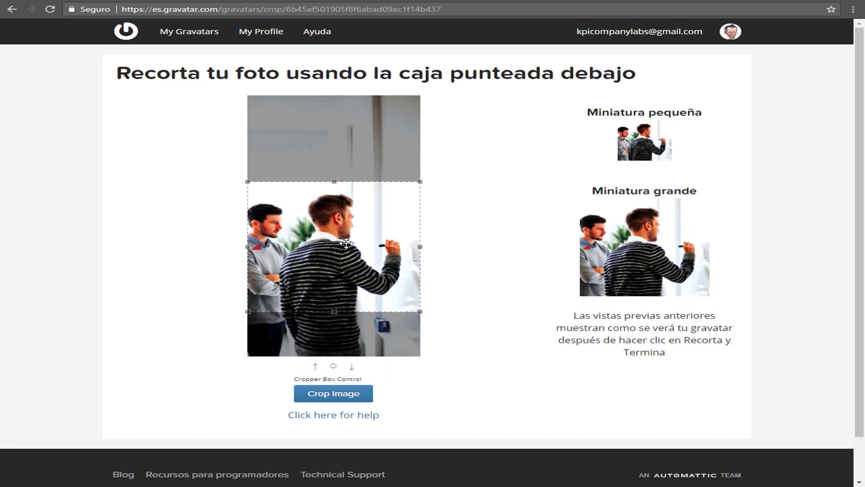
click(340, 396)
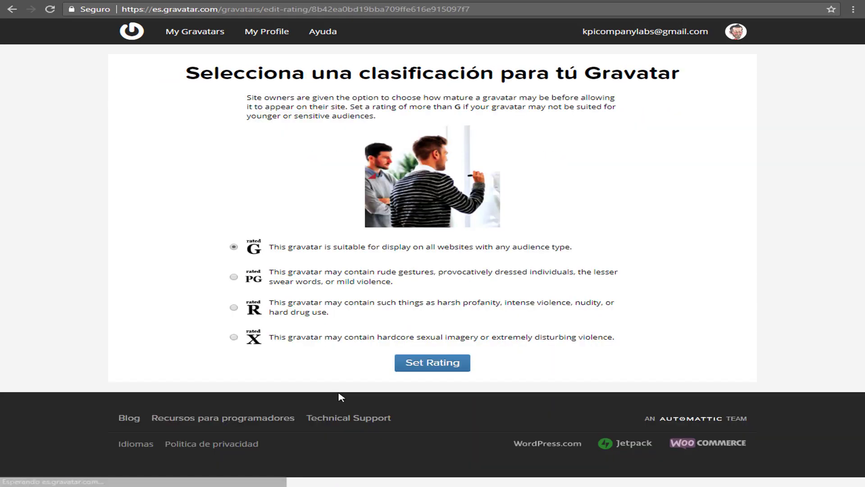
click(433, 366)
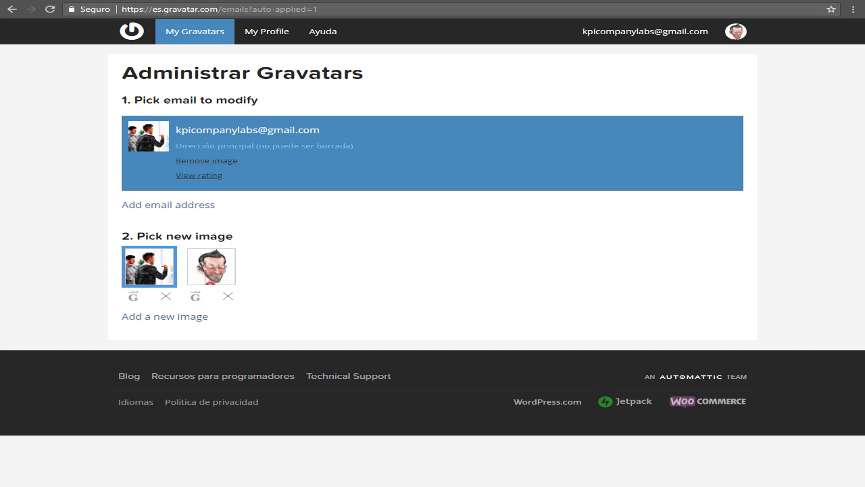
Reload the WordPress profile, see it still shows the caricature, and return to Gravatar
click(124, 464)
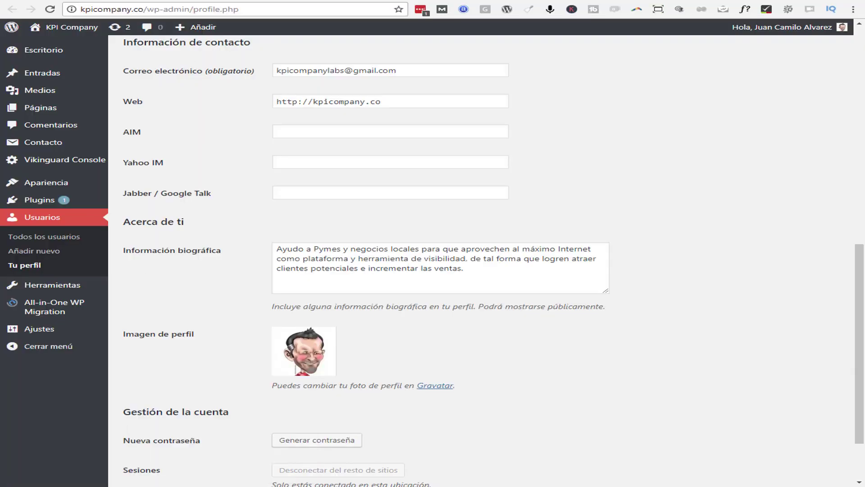
click(51, 10)
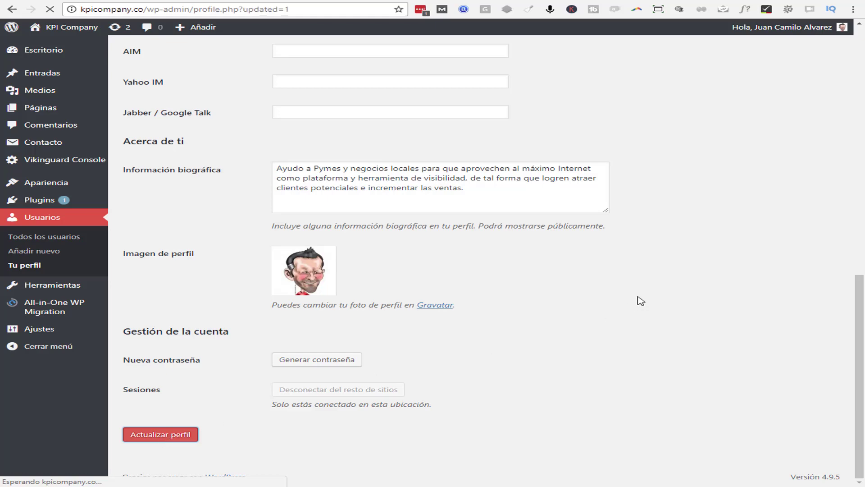
scroll(634, 295, down, 5)
scroll(635, 295, down, 8)
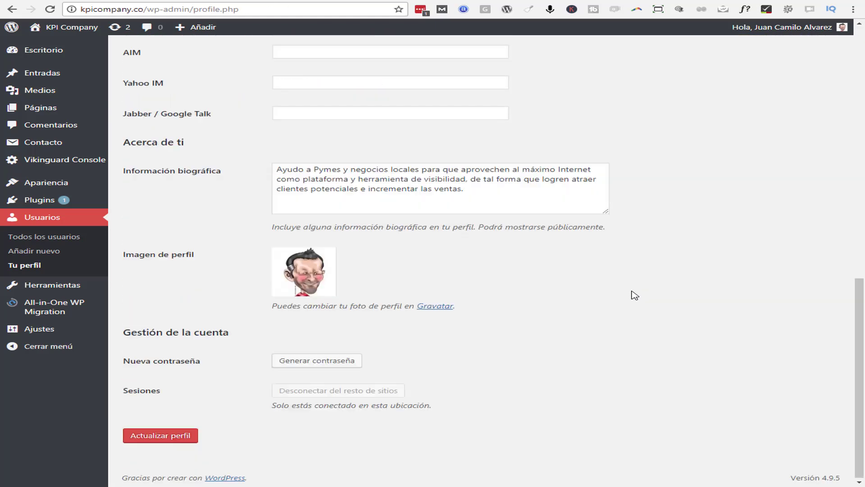
mouse_move(199, 479)
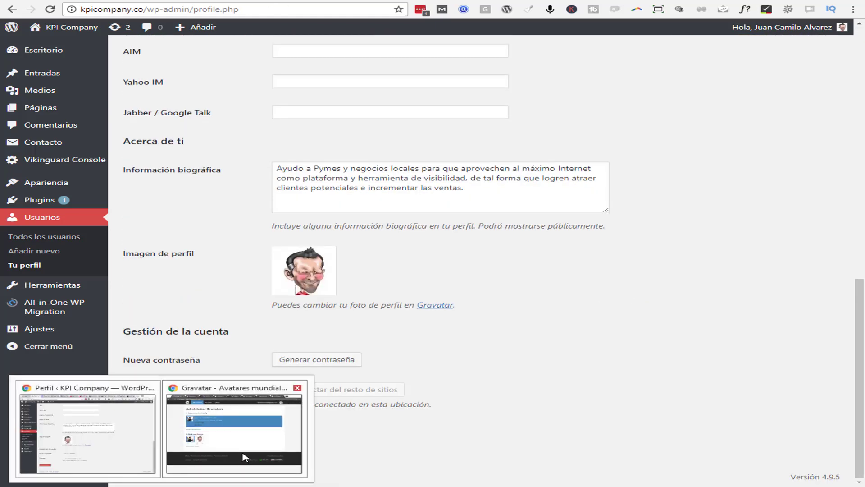
click(245, 458)
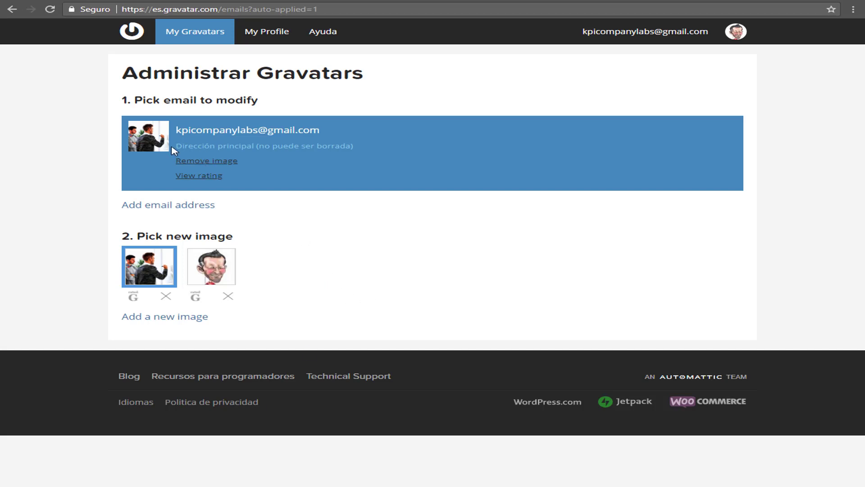
Select and confirm the whiteboard office photo as the avatar twice, then return to WordPress
click(153, 271)
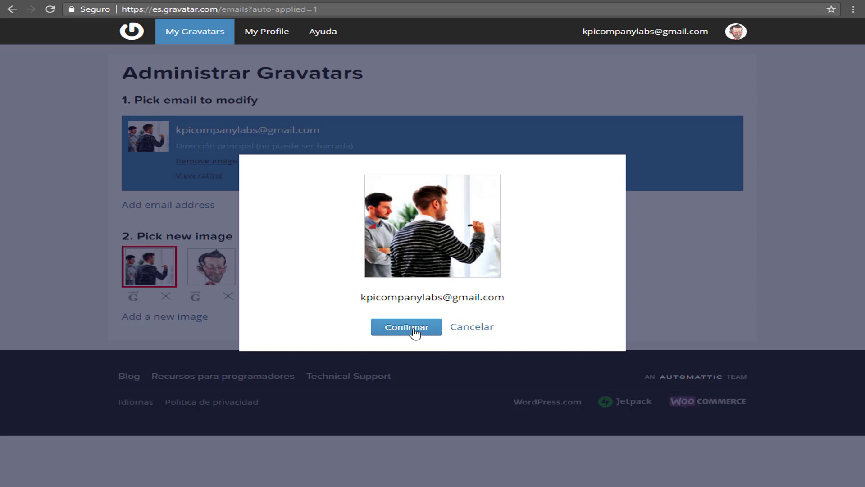
click(414, 330)
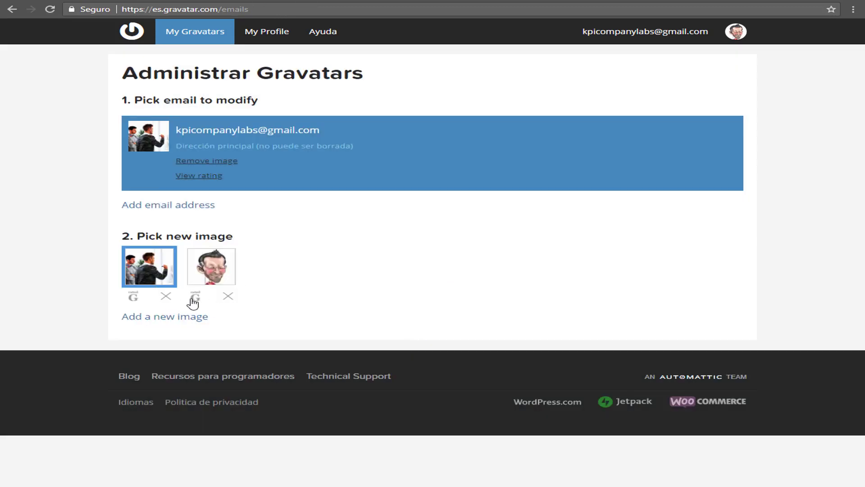
click(150, 269)
click(417, 329)
click(85, 423)
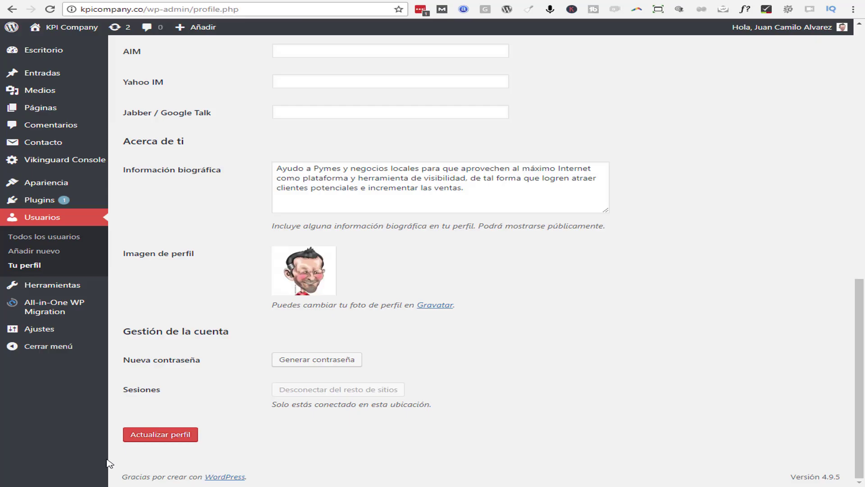
Reload the KPI Company profile and save it with Actualizar perfil
click(53, 8)
scroll(689, 241, up, 2)
scroll(689, 239, down, 2)
click(158, 435)
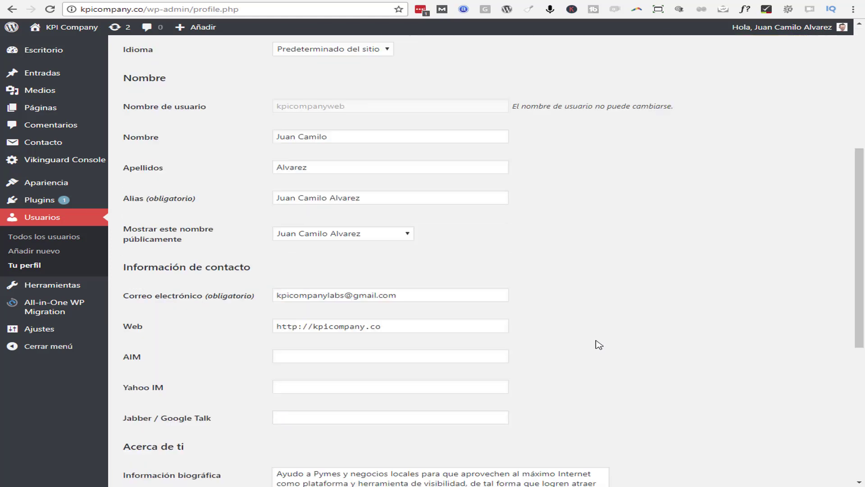
Confirm Imagen de perfil still shows the caricature, then Alt+Tab back to Gravatar
scroll(590, 340, up, 5)
scroll(586, 337, up, 6)
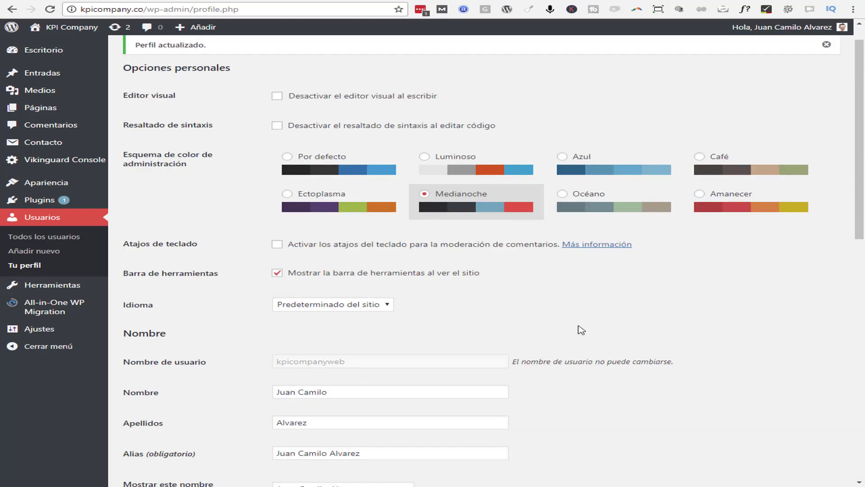
scroll(581, 330, down, 3)
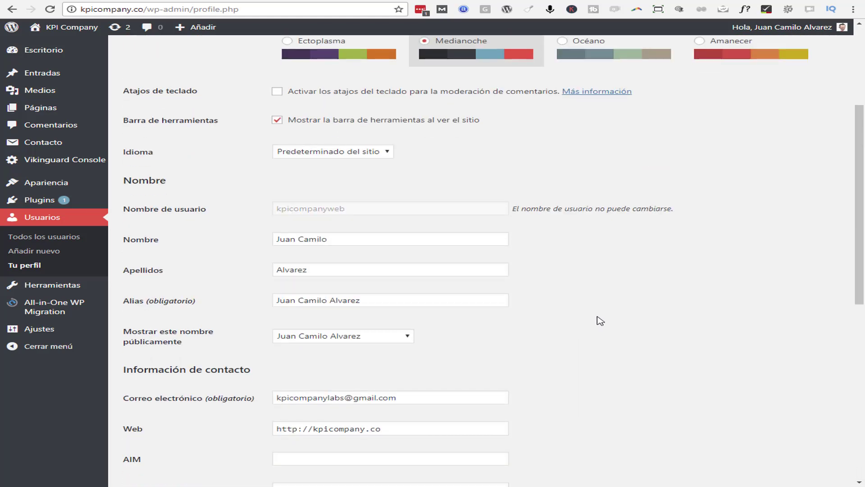
scroll(600, 321, up, 3)
scroll(599, 320, down, 5)
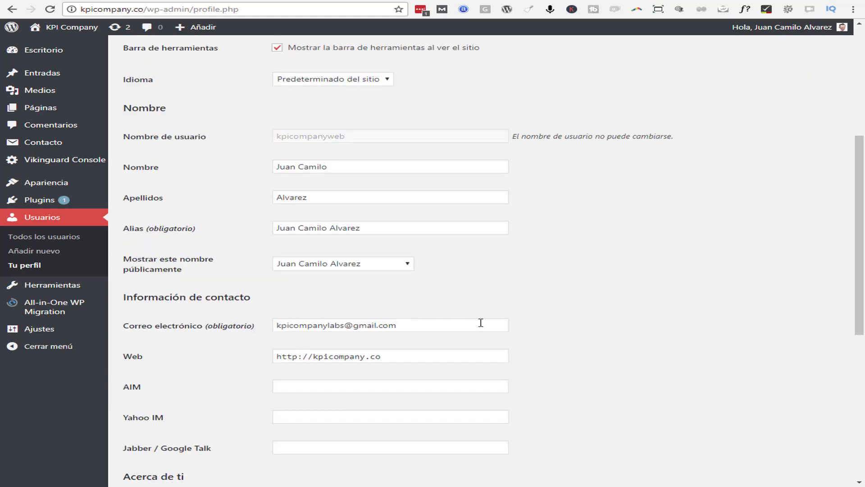
scroll(620, 312, down, 7)
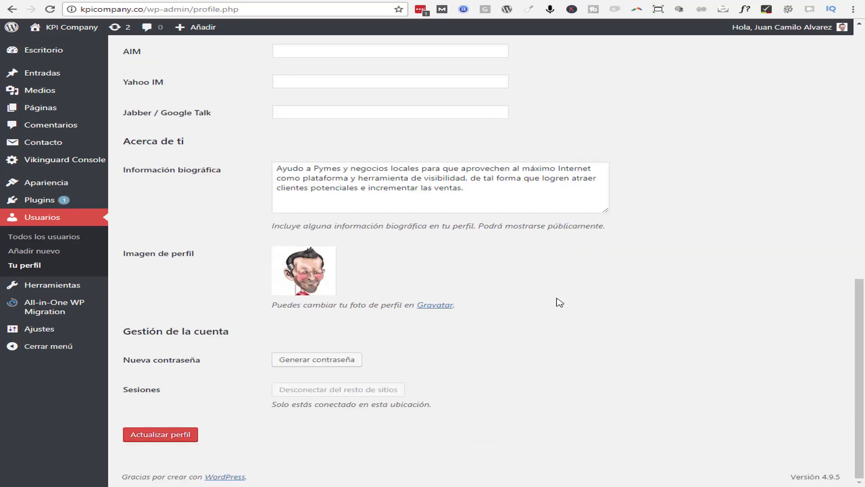
key(alt+Tab)
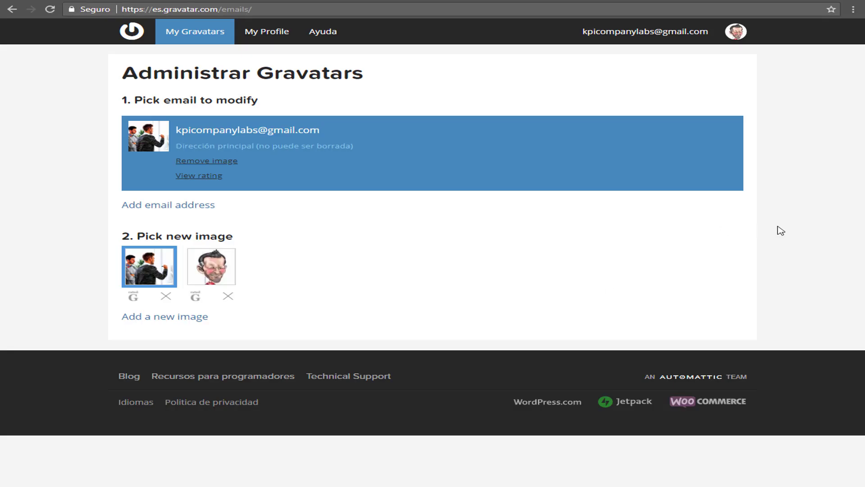
Run Gravatar's Email Checker to see the office photo at every rating
click(192, 177)
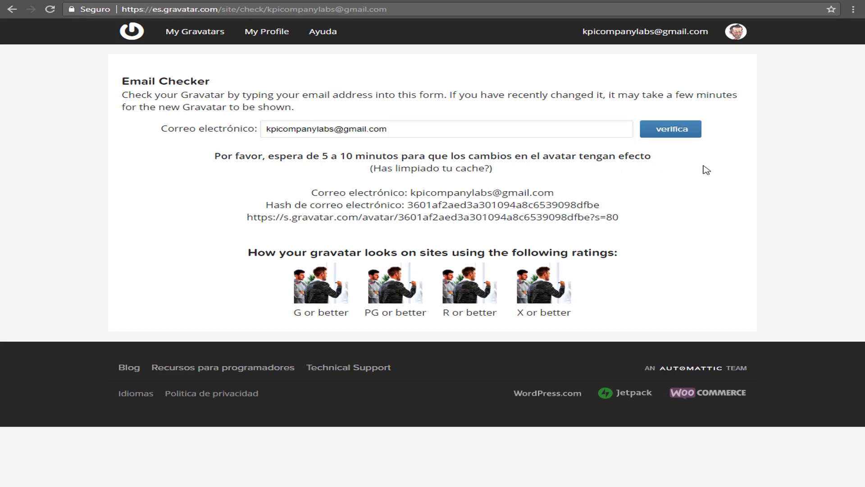
click(682, 133)
Reload the KPI Company profile with F5 so its picture shows the whiteboard photo
key(alt+Tab)
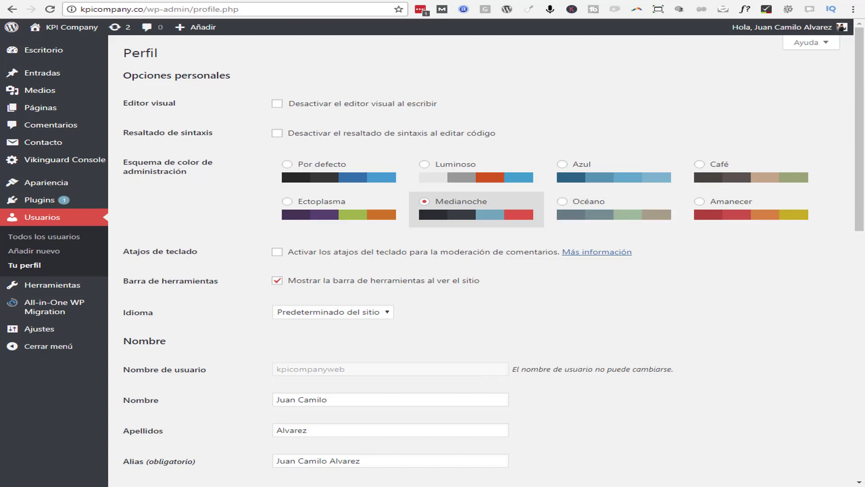
key(alt+Tab)
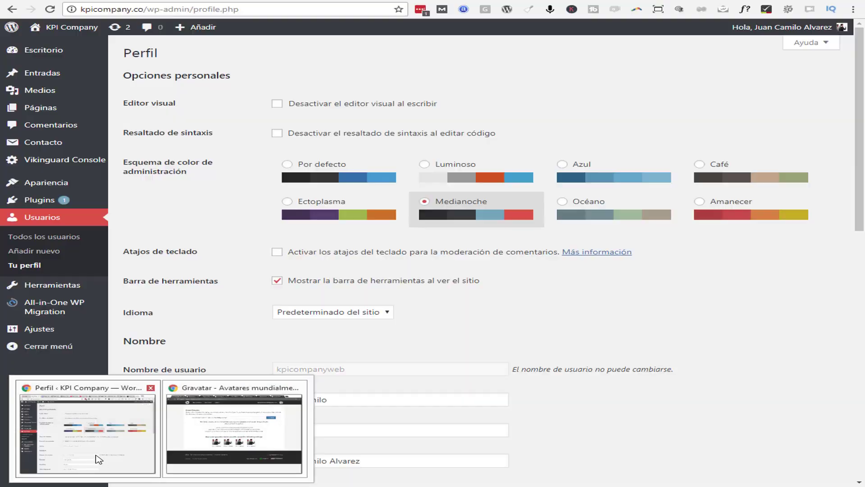
click(96, 456)
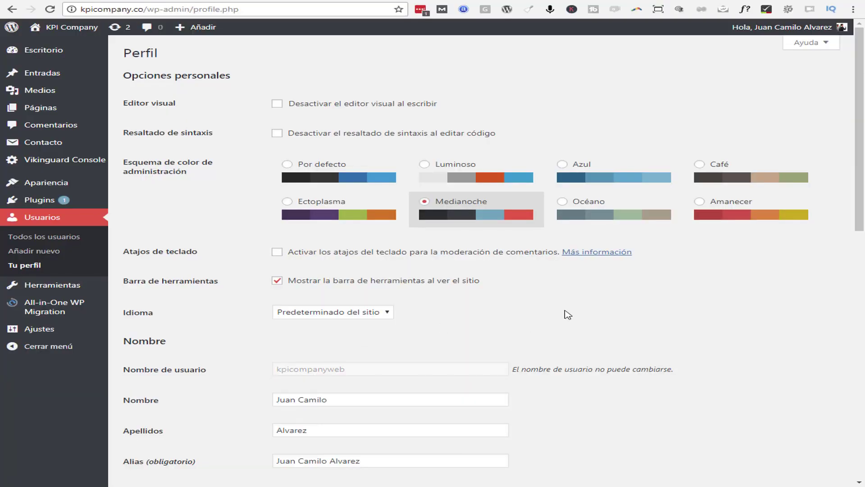
key(F5)
scroll(585, 266, down, 10)
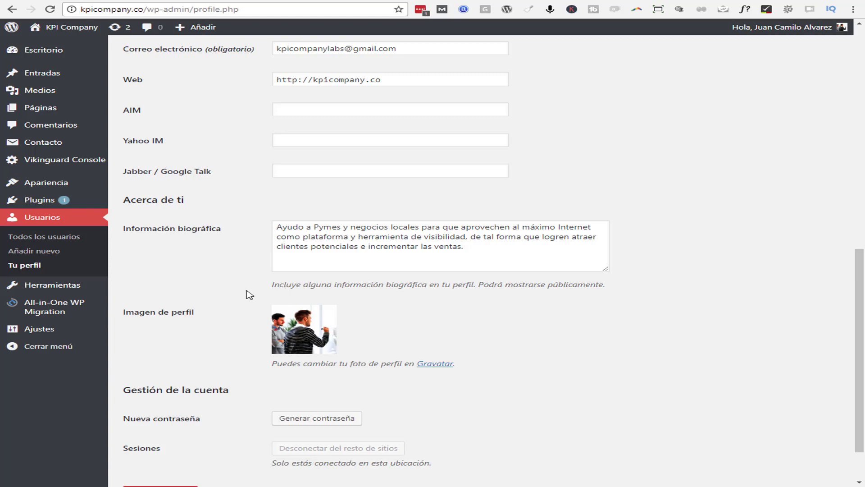
Set the caricature as the Gravatar avatar and verify it in the Email Checker
click(239, 426)
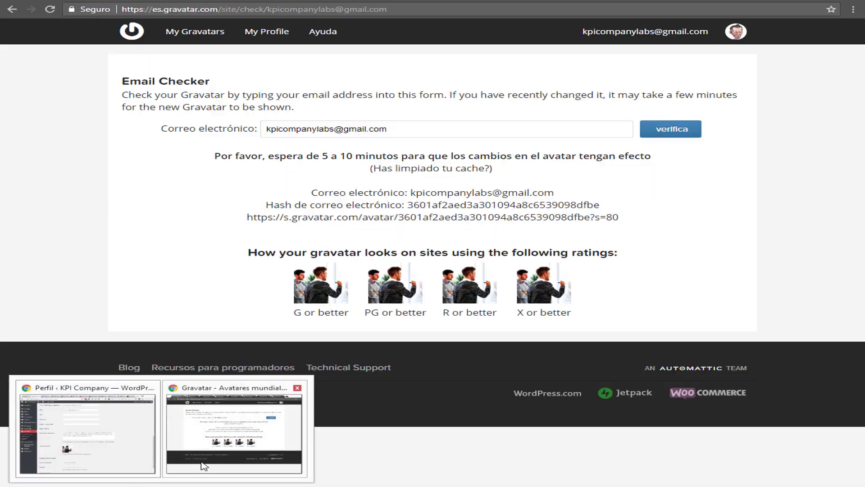
click(198, 33)
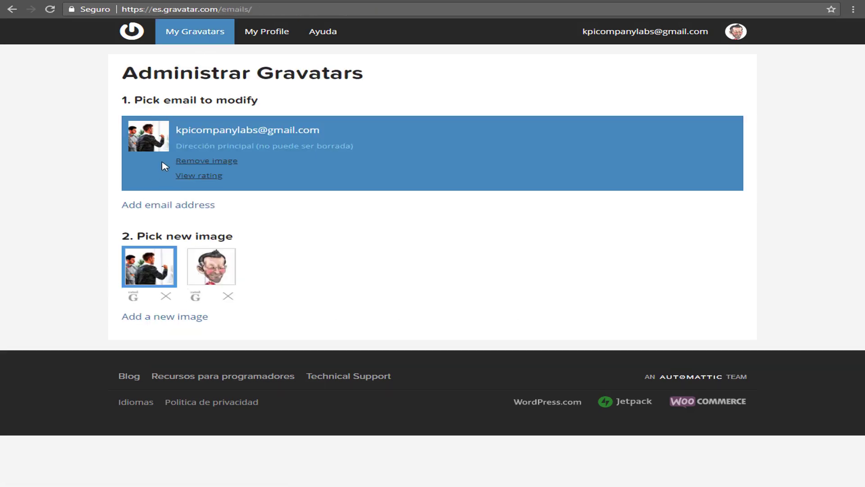
click(218, 278)
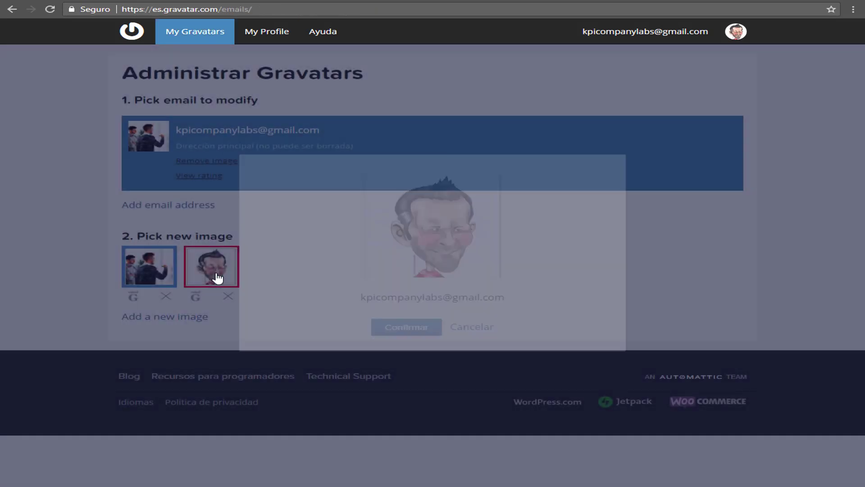
click(415, 332)
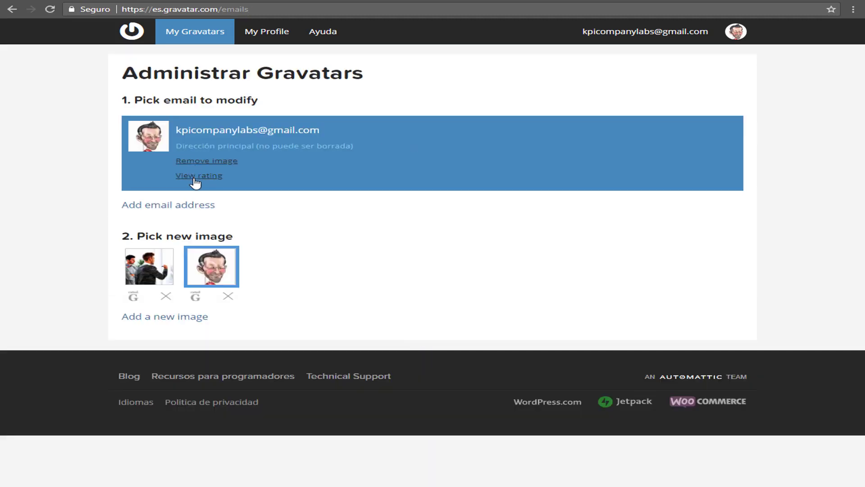
click(194, 177)
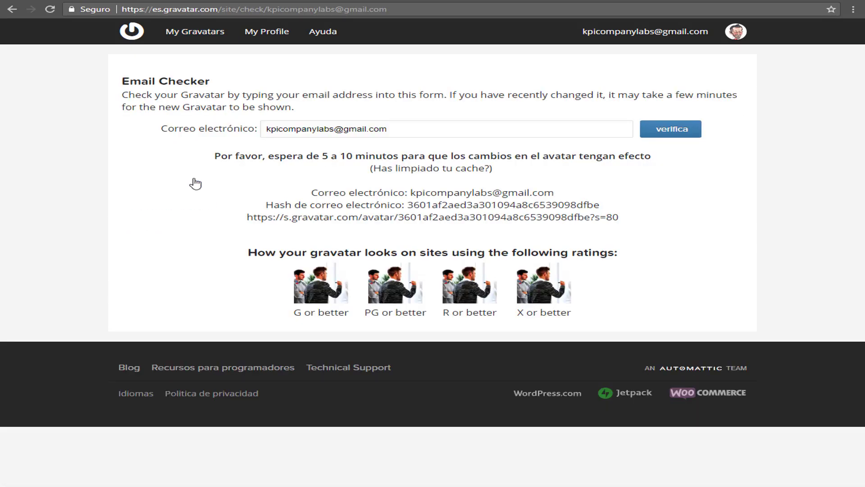
click(674, 135)
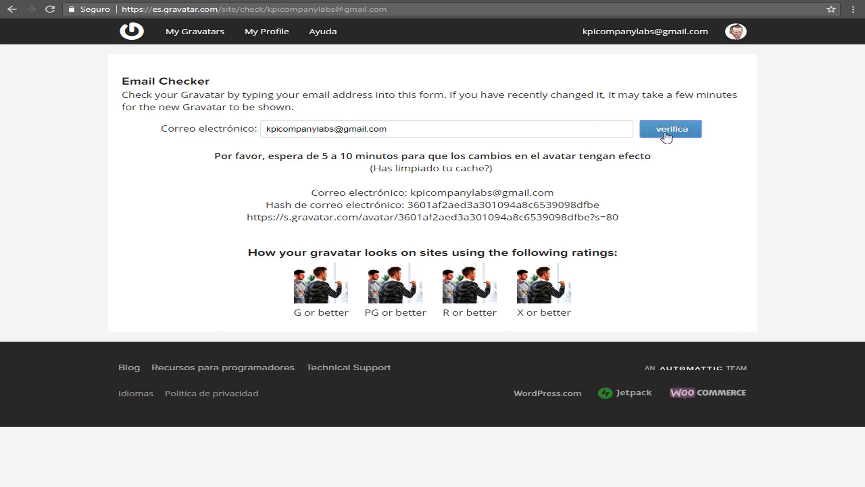
Reconfirm the caricature as the avatar, then return to the WordPress profile
click(186, 36)
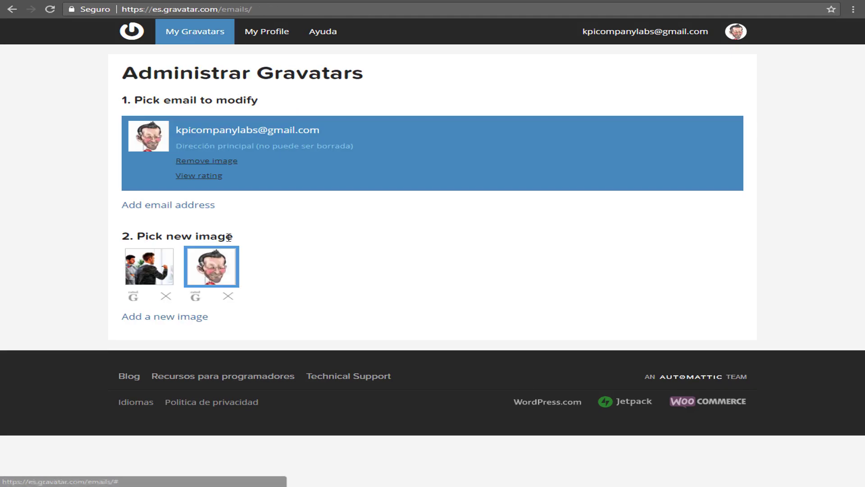
click(215, 266)
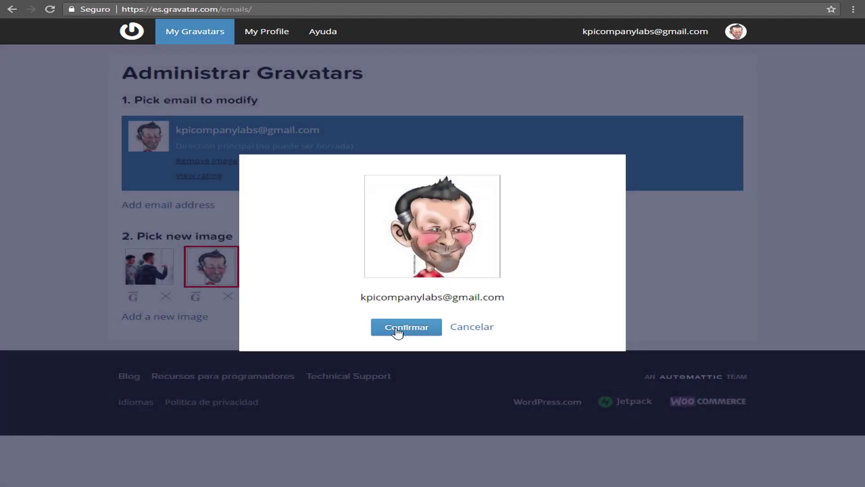
click(399, 328)
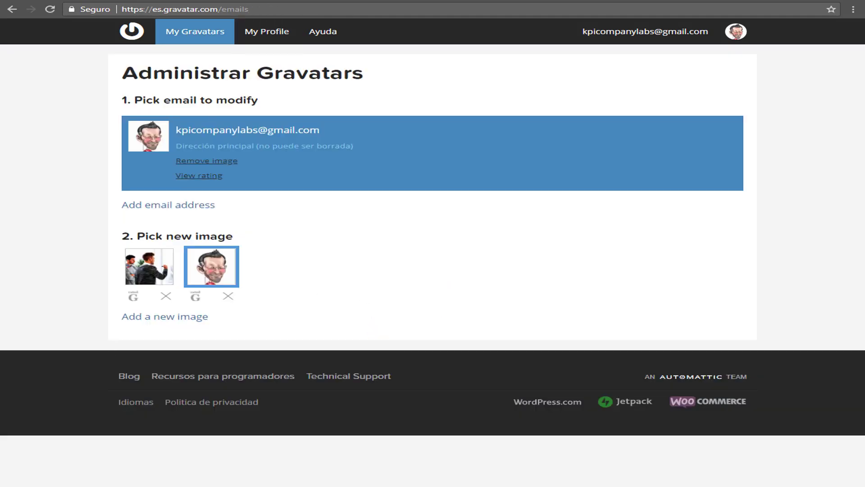
click(120, 464)
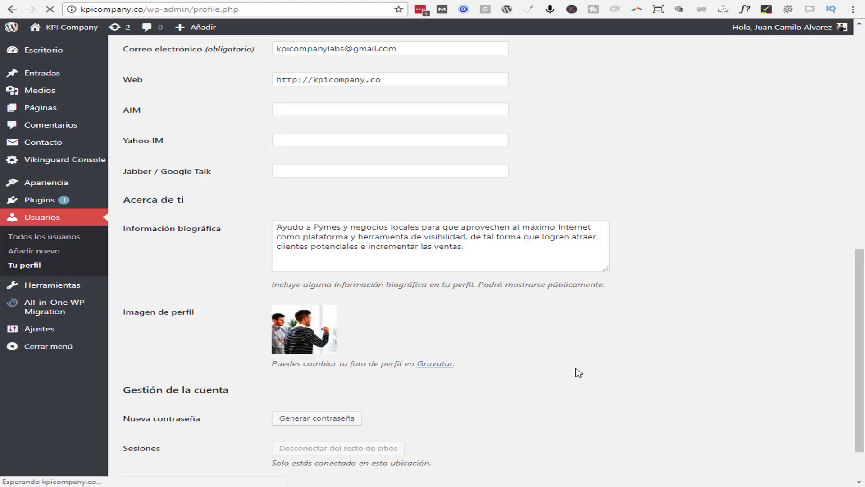
Switch to the other site's profile.php tab to view its photo profile picture
scroll(569, 365, up, 2)
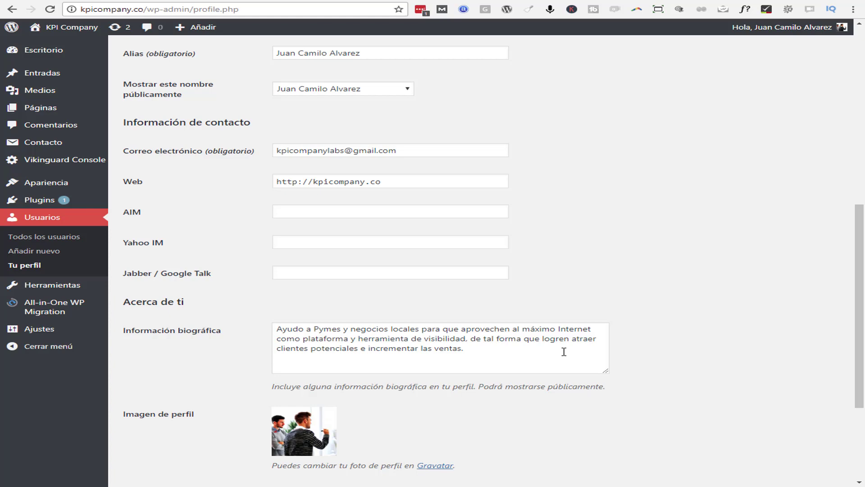
scroll(561, 342, up, 7)
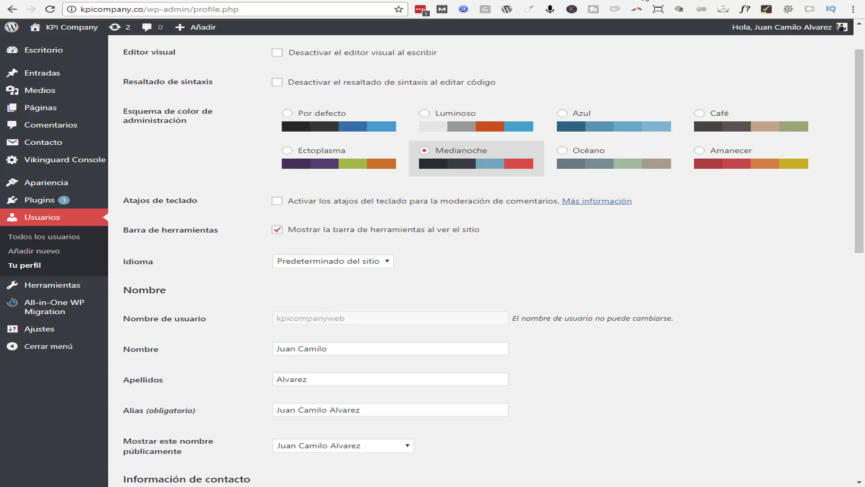
click(646, 2)
click(683, 292)
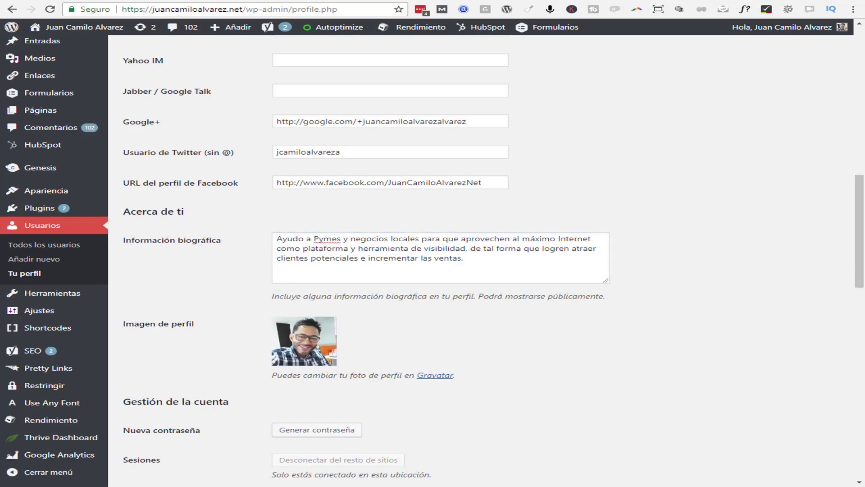
Check the published post's author box, then return to the KPI Company profile page
key(ctrl+Tab)
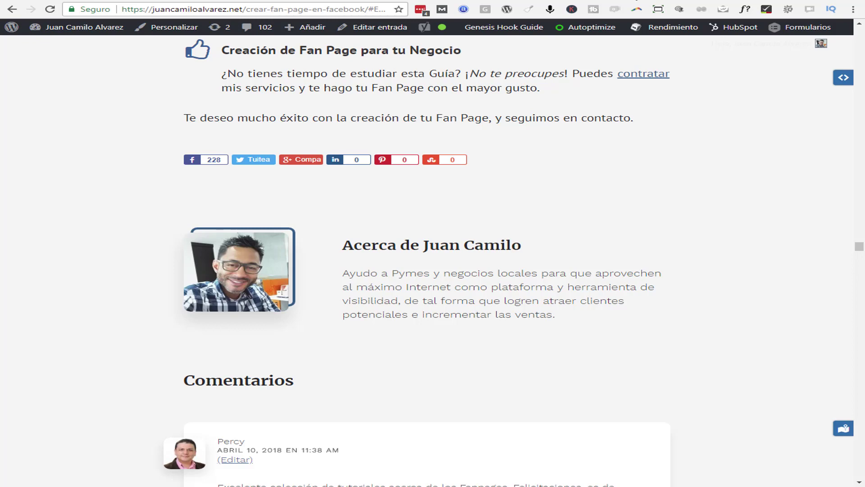
key(ctrl+shift+Tab)
scroll(570, 321, up, 2)
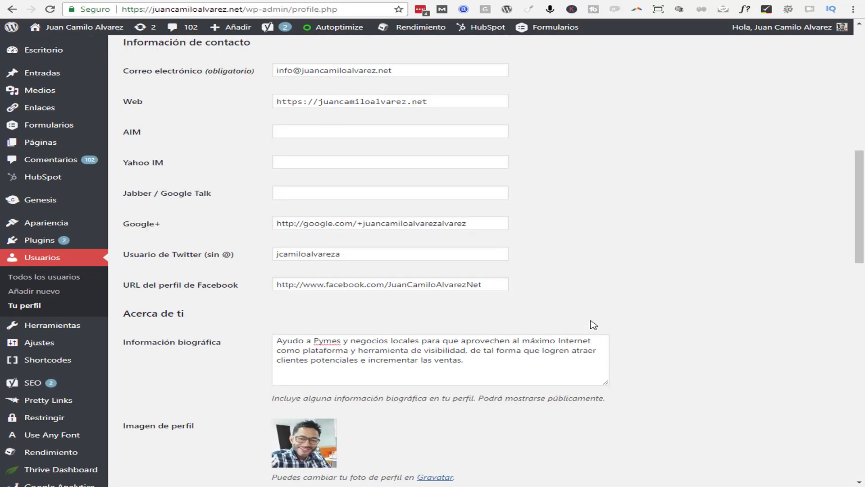
scroll(610, 310, down, 2)
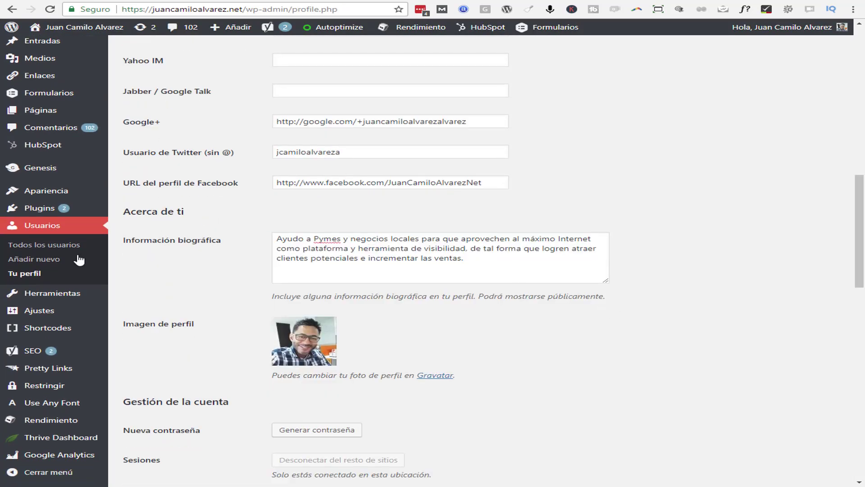
click(32, 262)
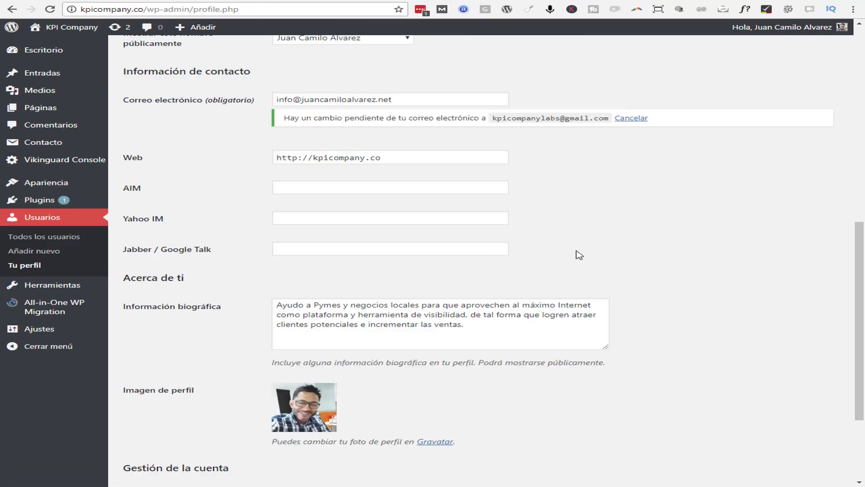
scroll(174, 272, up, 2)
From Todos los usuarios, open the empty Añadir nuevo usuario form with role Suscriptor
click(48, 238)
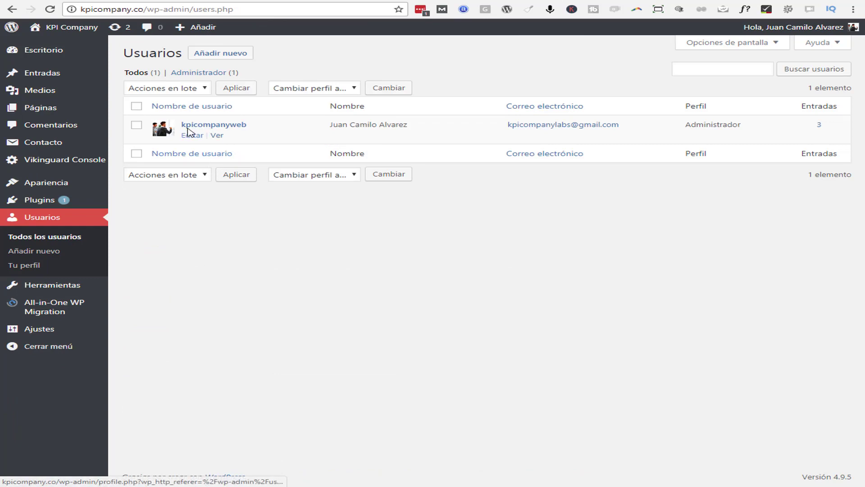
click(219, 55)
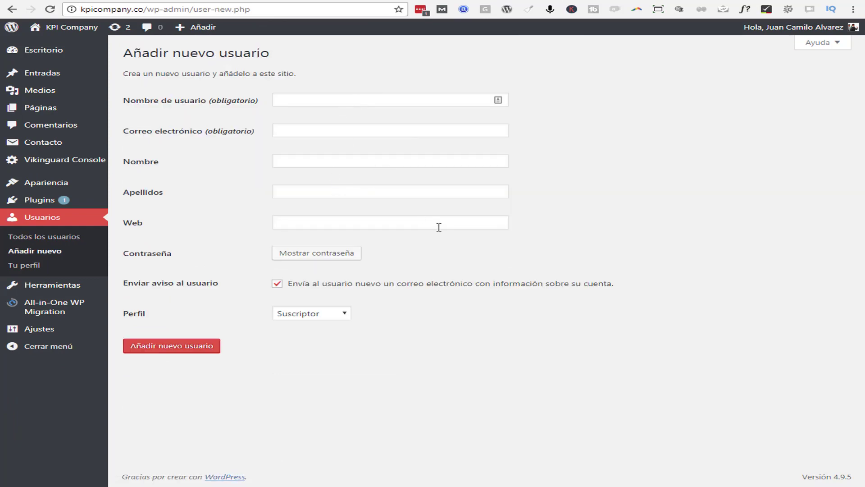
click(314, 162)
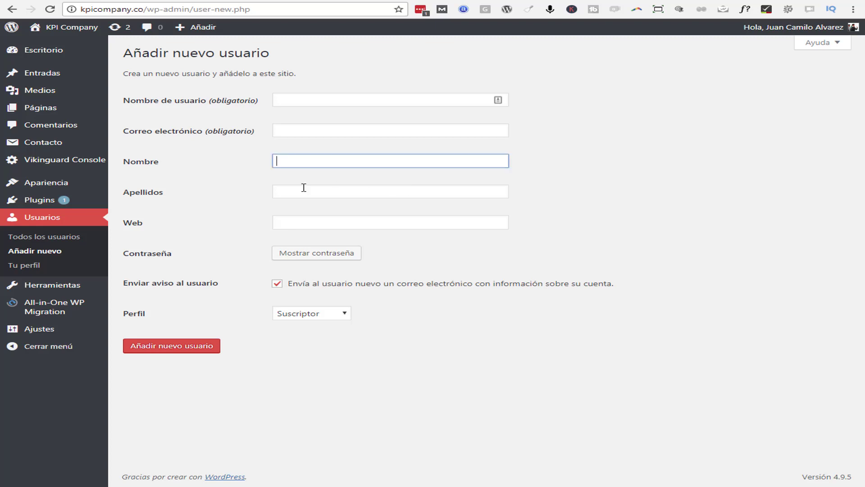
click(298, 193)
click(300, 220)
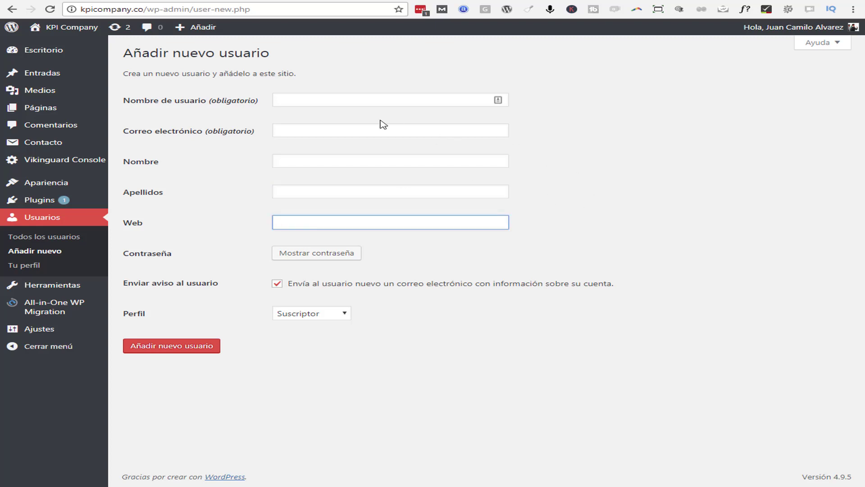
click(320, 103)
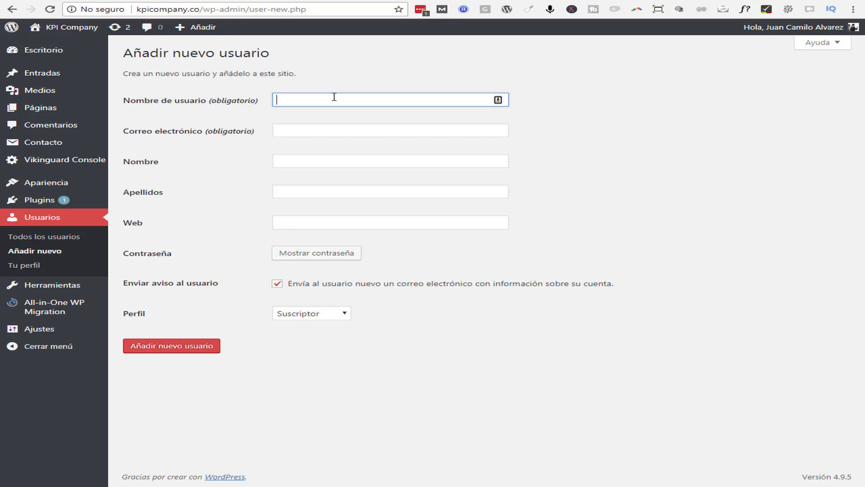
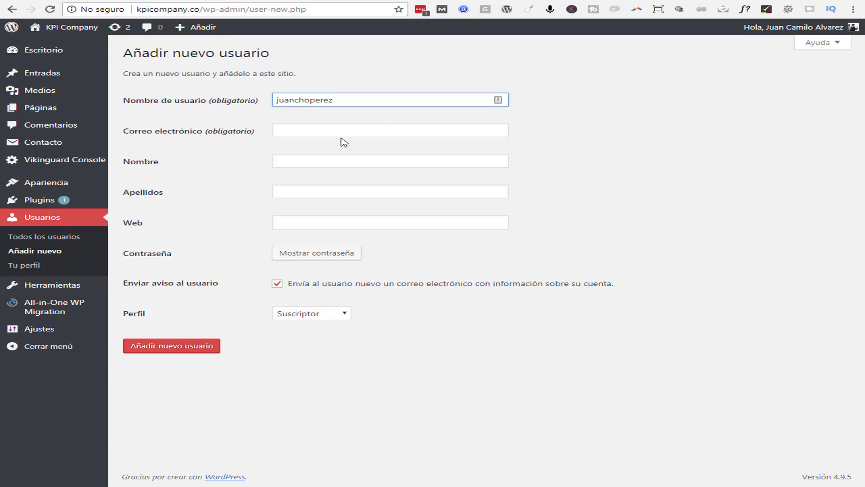
Enter the new user's username, e-mail address and first name
click(333, 127)
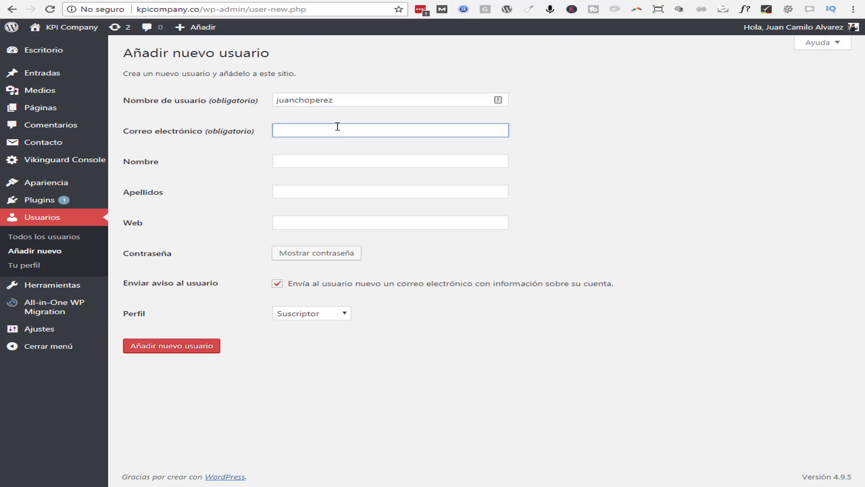
text(jca)
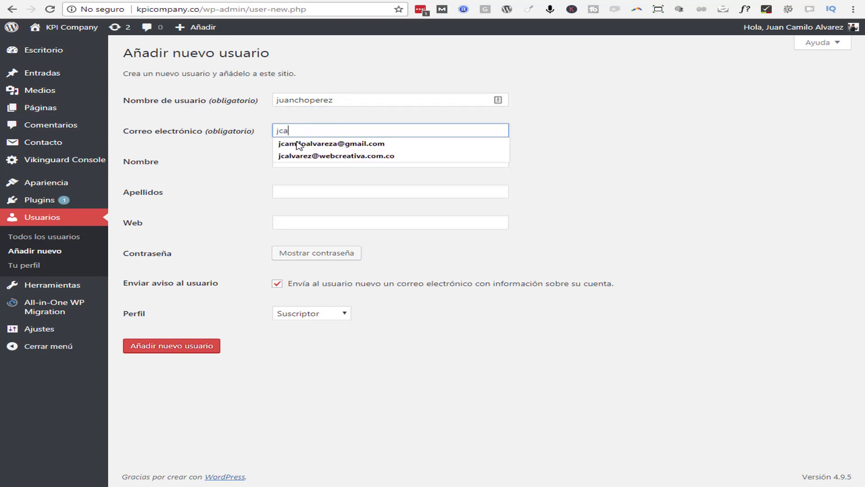
click(297, 144)
click(331, 162)
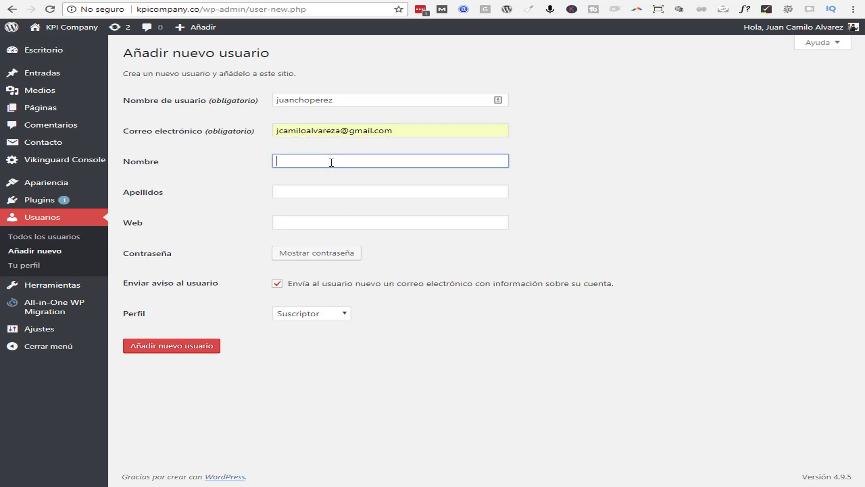
text(Ju)
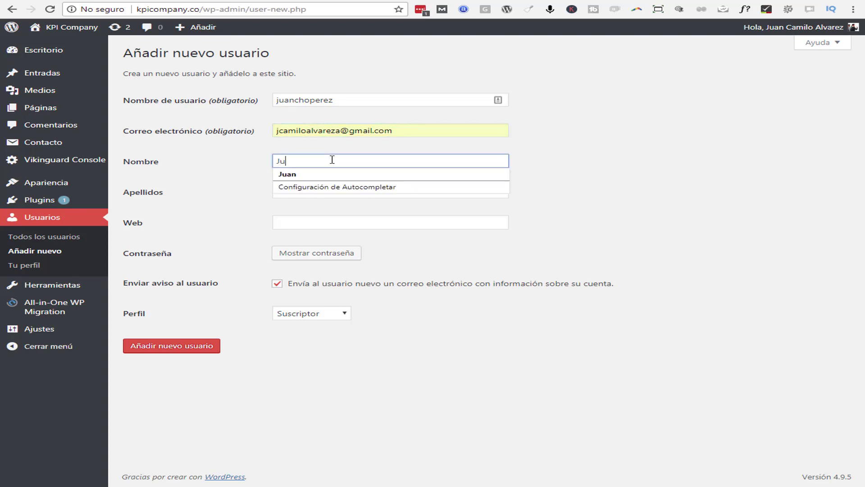
text(ancho)
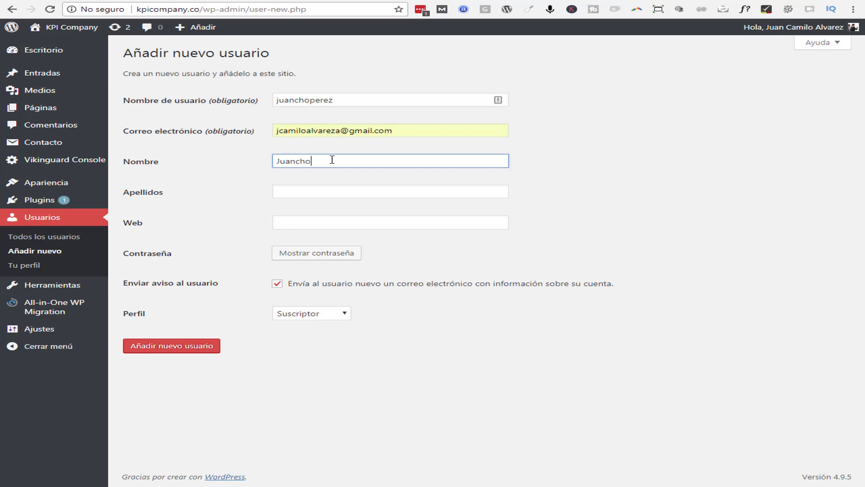
click(363, 193)
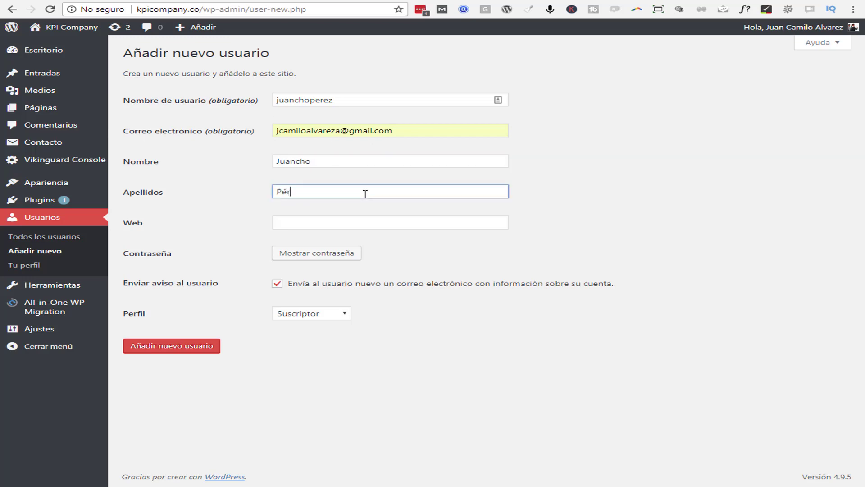
click(366, 216)
text(www.)
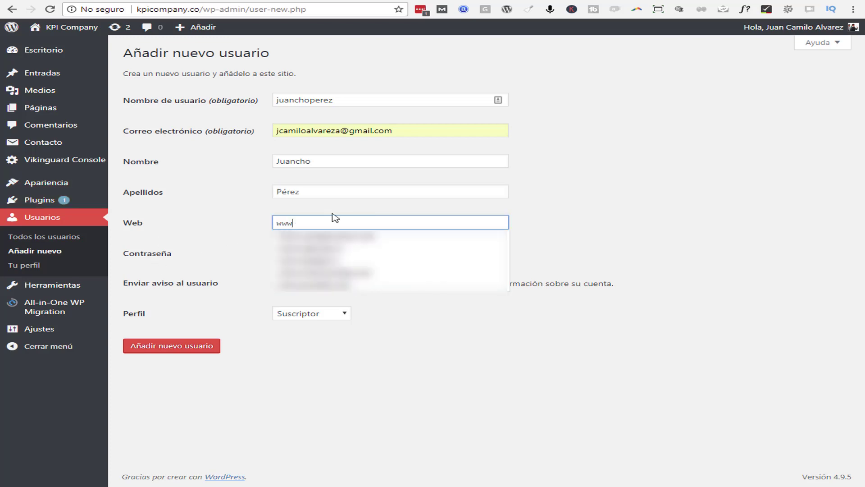
click(607, 236)
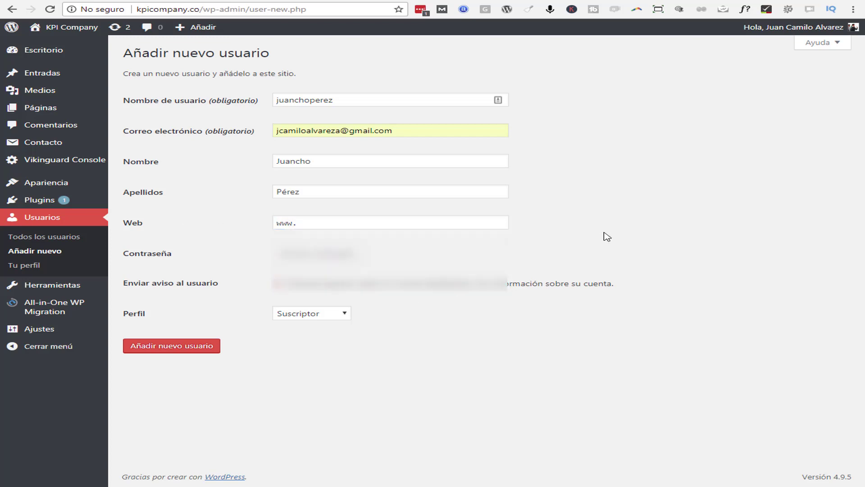
click(359, 224)
double_click(359, 223)
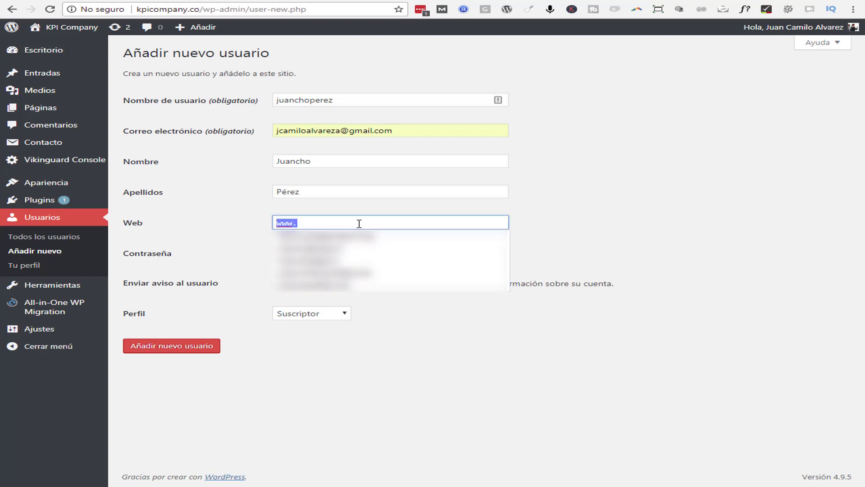
text(https://tusitiowebpropio.com)
click(466, 235)
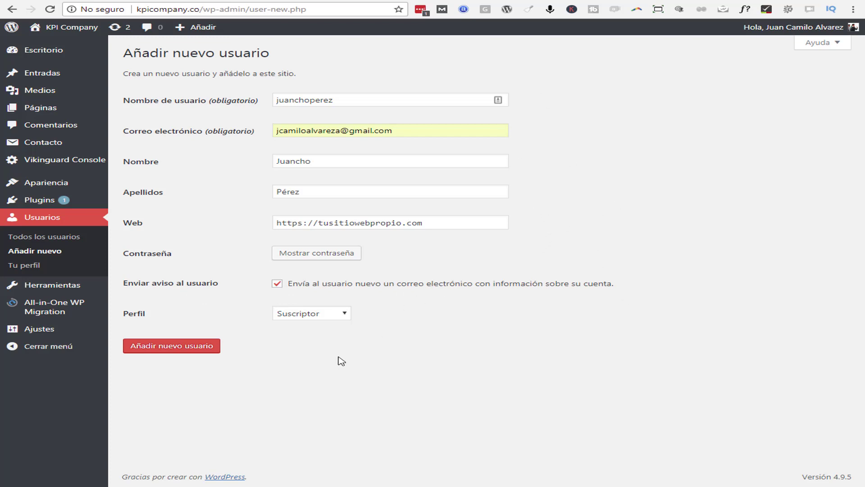
click(177, 350)
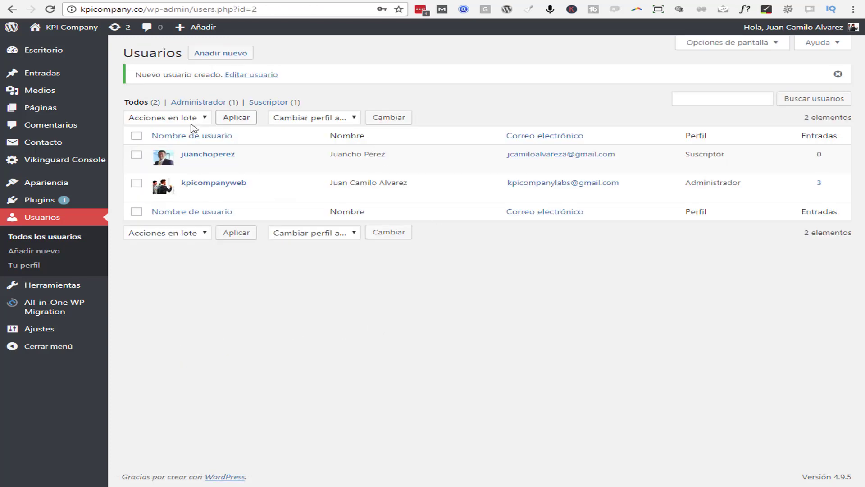
Check the Usuarios list: an Administrador with 3 posts and the new Suscriptor with 0
mouse_move(178, 163)
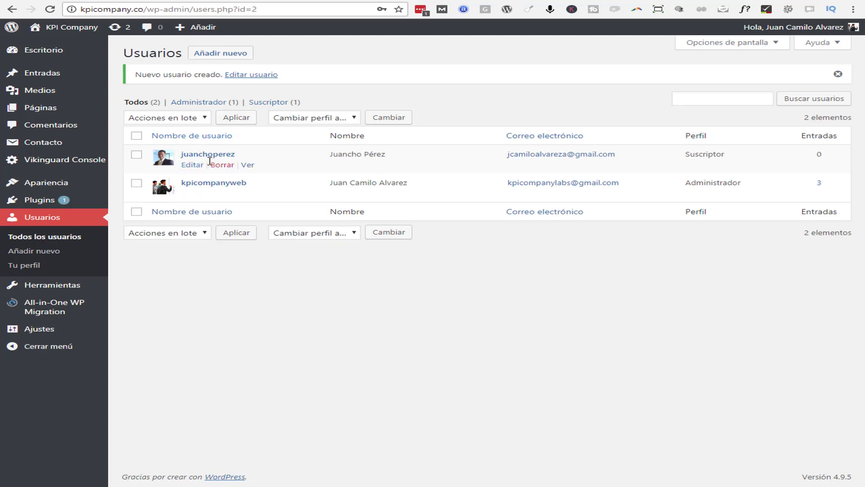